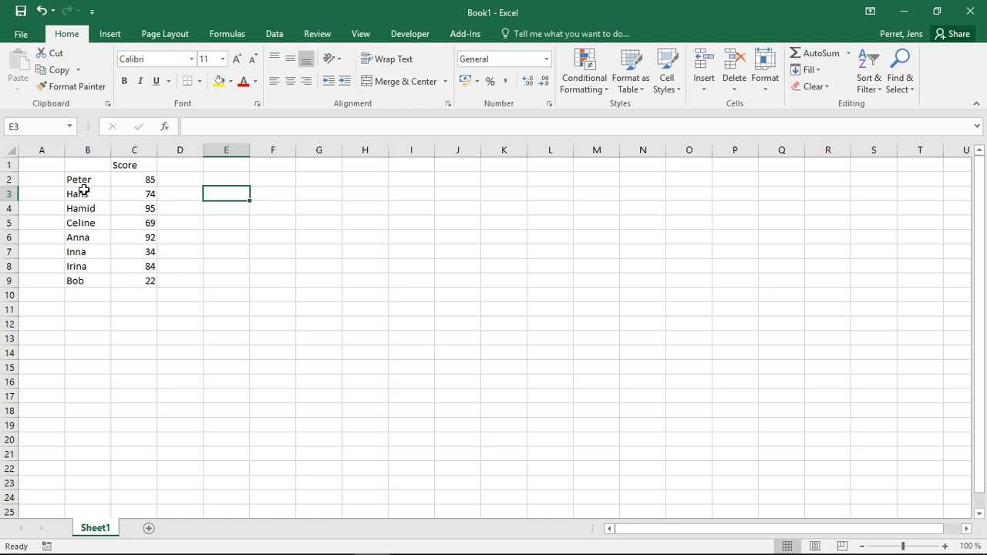
# Add the header "Rank" in cell D1, next to the Score column
pyautogui.moveTo(87, 166); pyautogui.dragTo(155, 274)
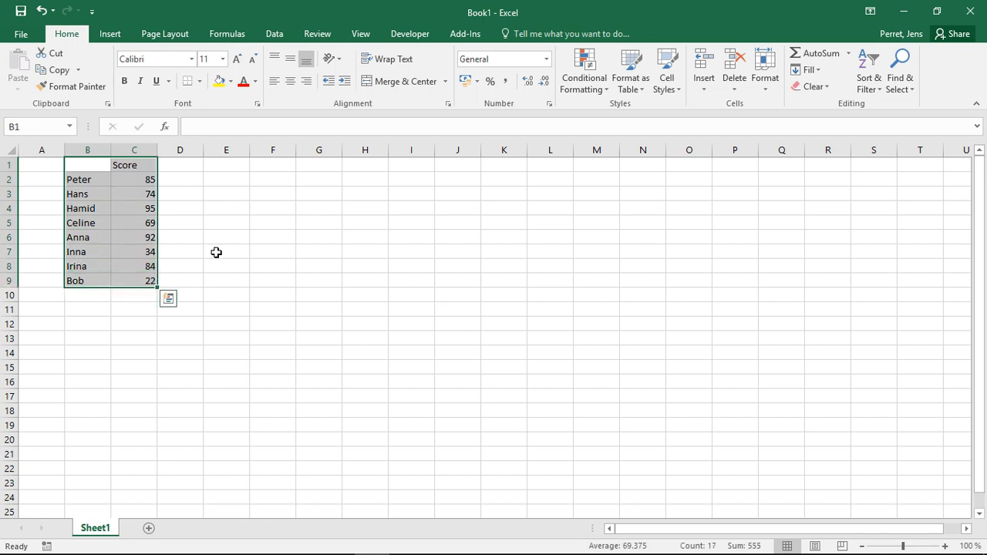
pyautogui.click(143, 184)
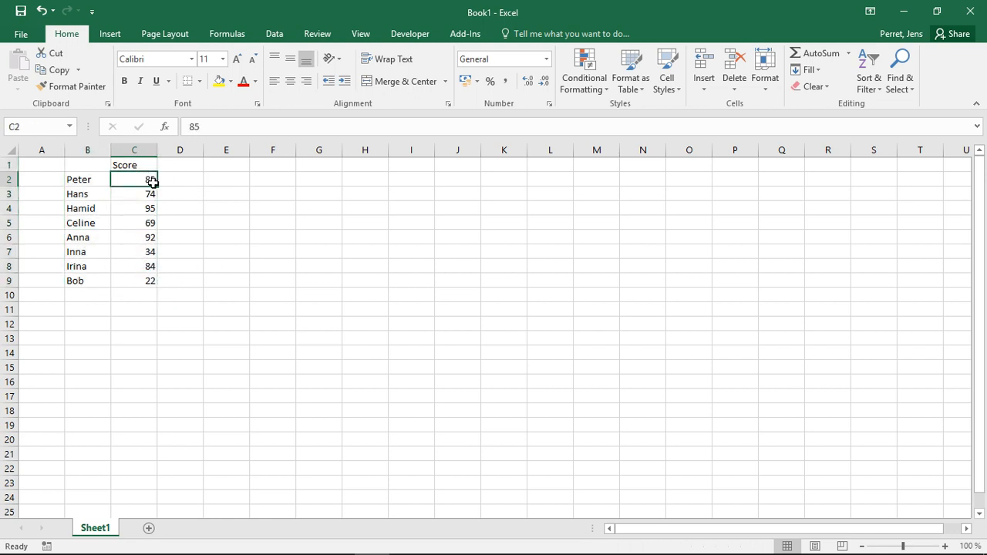
pyautogui.click(176, 168)
pyautogui.write('Rank')
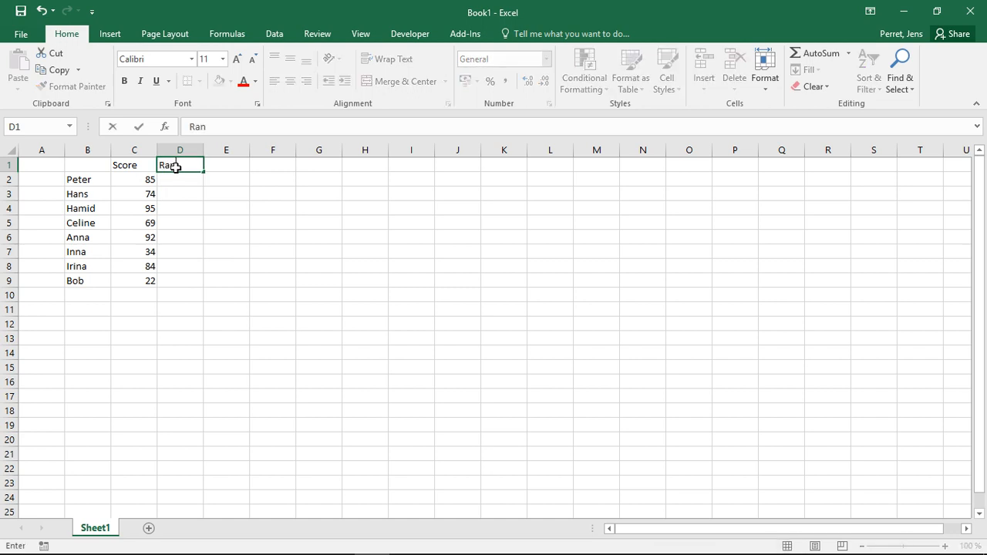
pyautogui.press('Return')
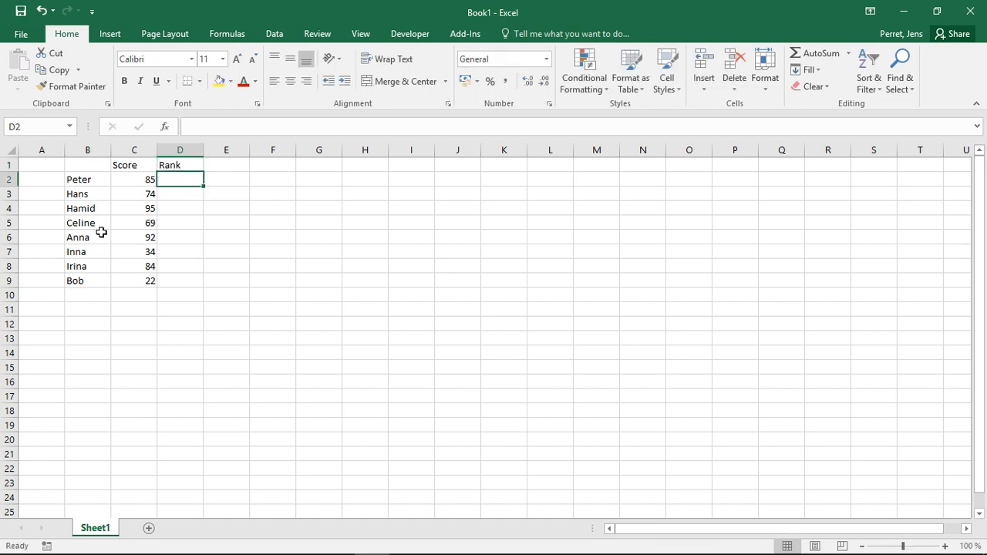
# Enter the formula =RANK.EQ(C2;C2:C9) in cell D2 to rank the first score against all scores
pyautogui.write('=RAN')
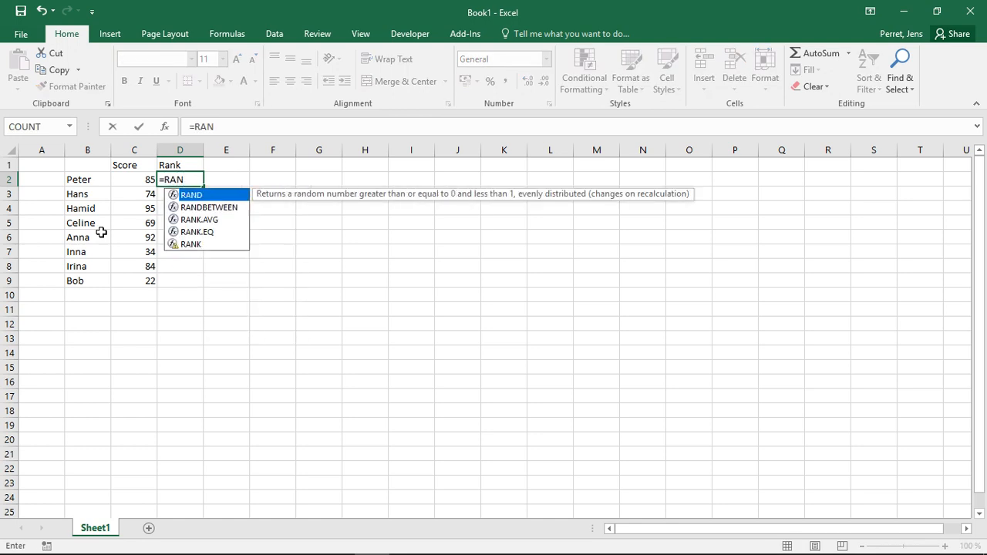
pyautogui.write('K')
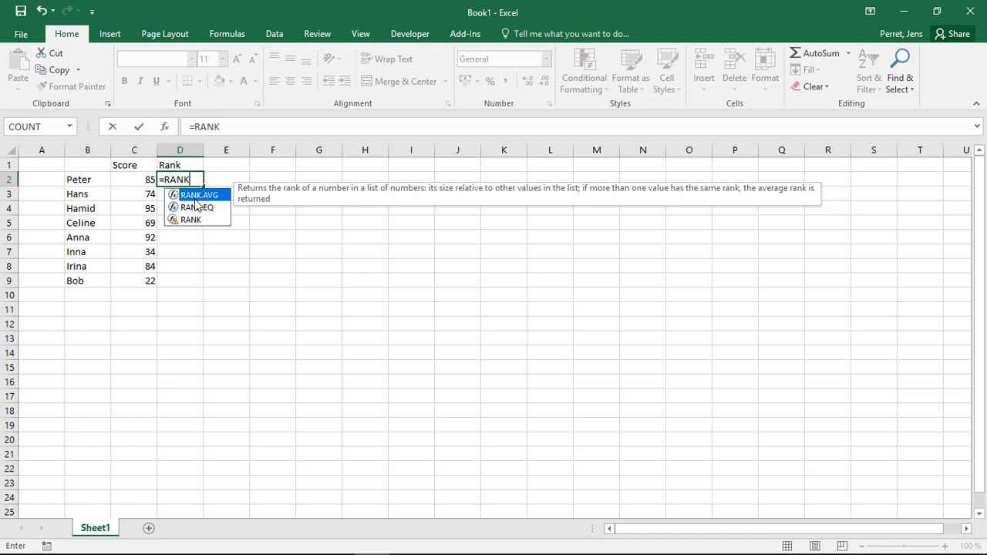
pyautogui.write('.')
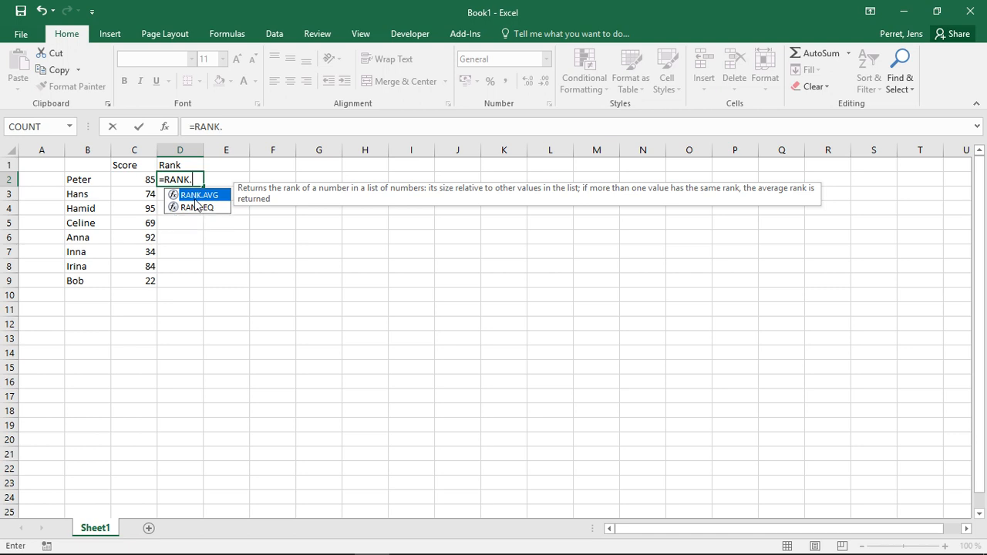
pyautogui.write('eq(')
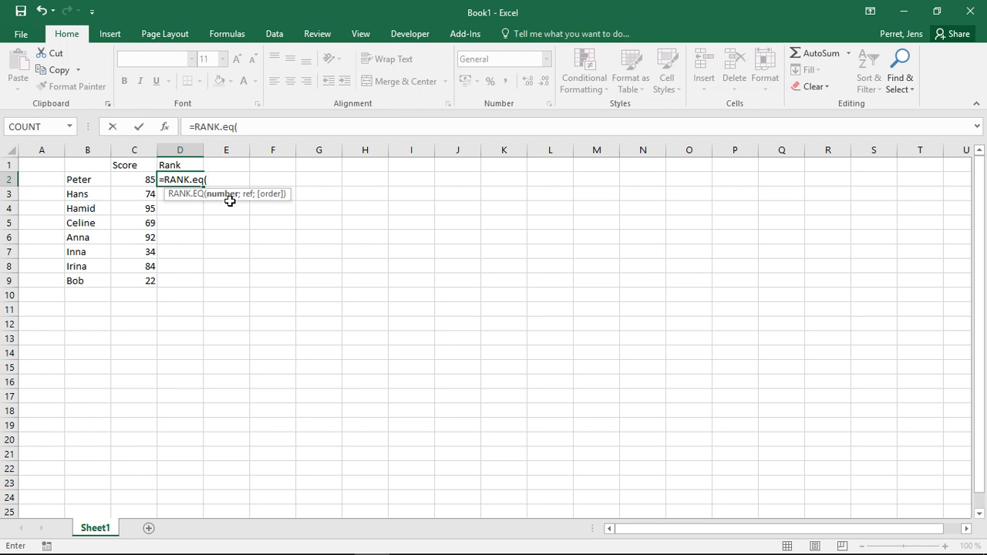
pyautogui.click(148, 177)
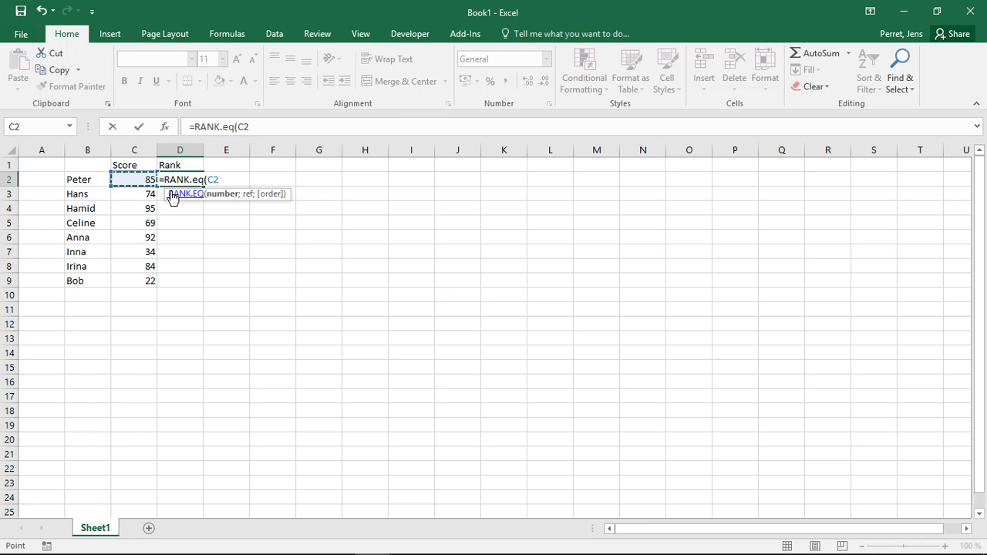
pyautogui.write(';')
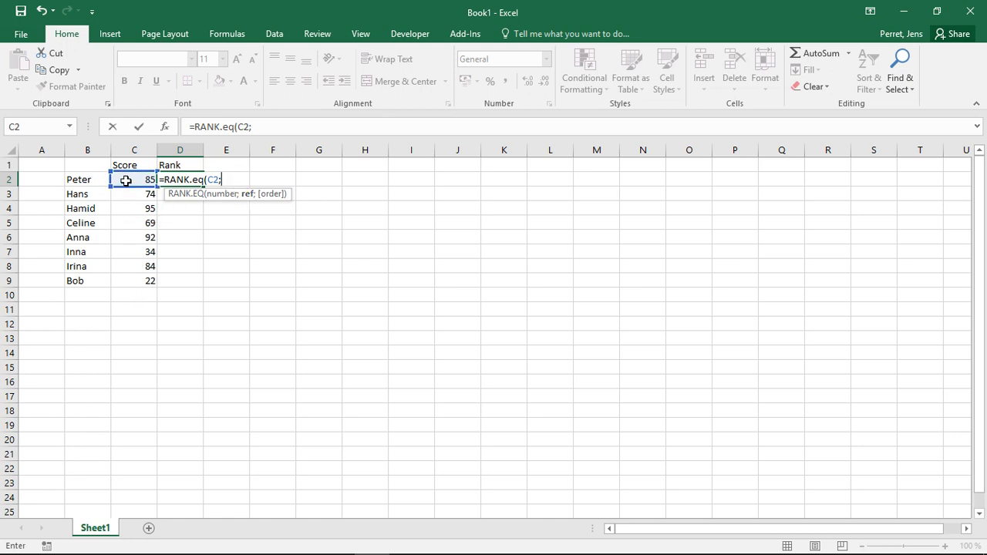
pyautogui.moveTo(125, 178); pyautogui.dragTo(128, 286)
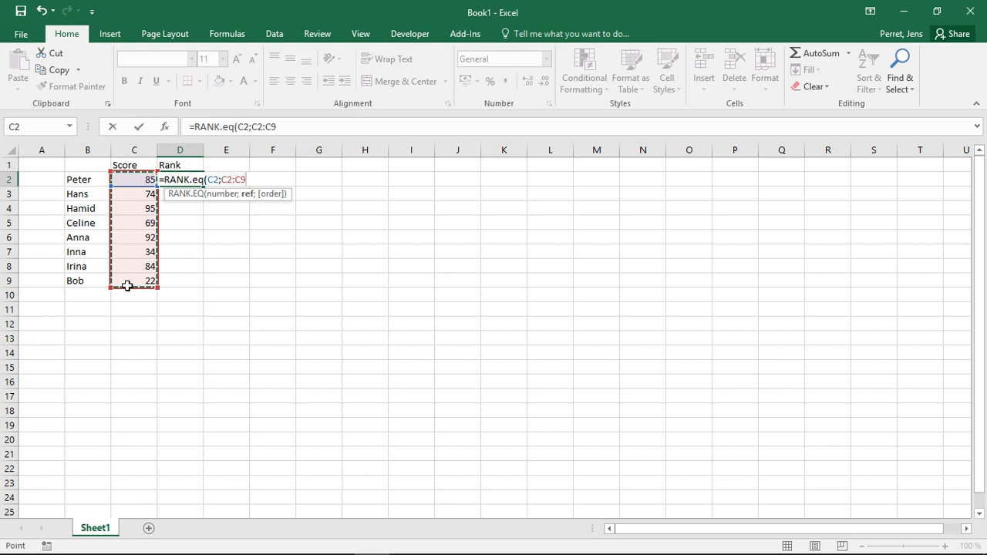
pyautogui.write(')')
pyautogui.hotkey('ctrl', 'Return')
pyautogui.press('Return')
pyautogui.press('Up')
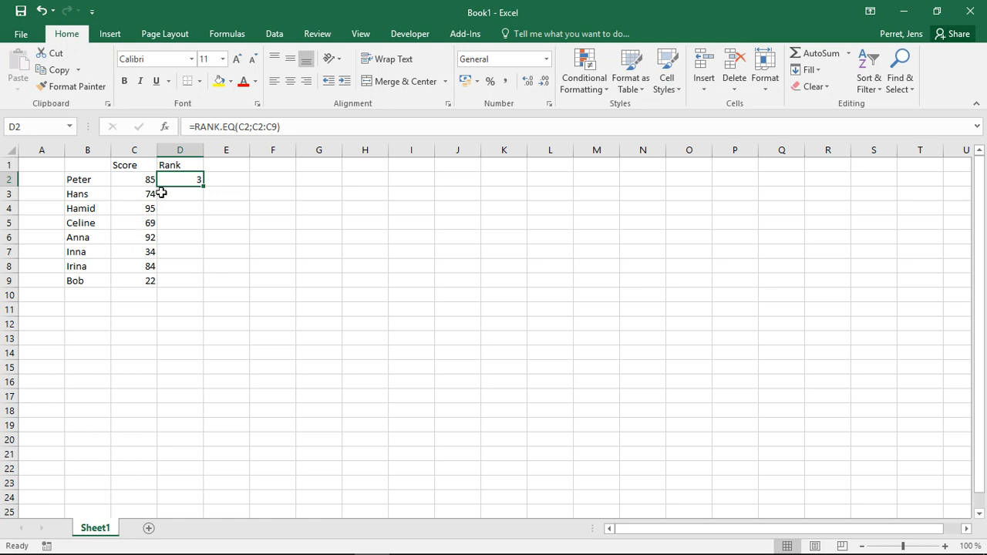
# Change the reference range in D2's rank formula to absolute $C$2:$C$9 and fill the formula down to D9
pyautogui.click(135, 175)
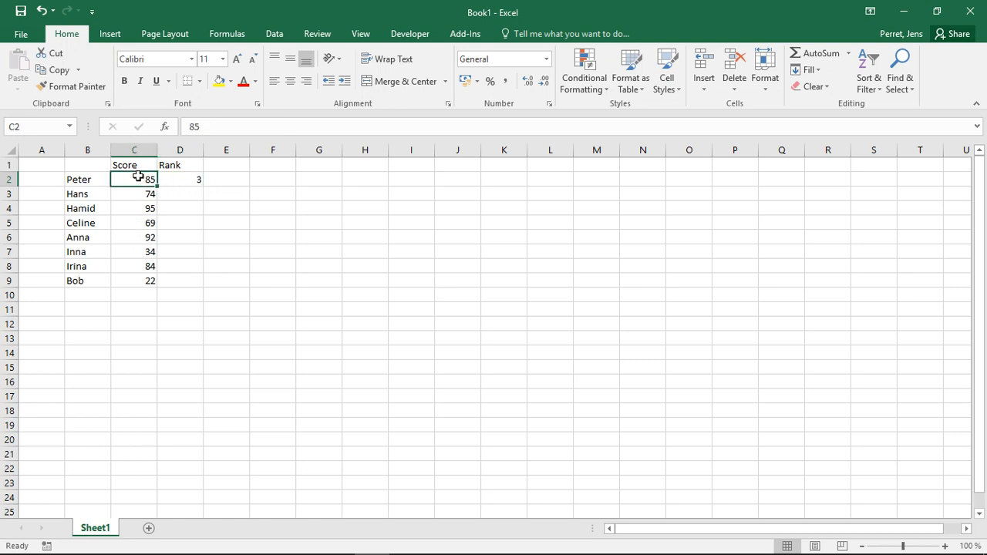
pyautogui.click(201, 181)
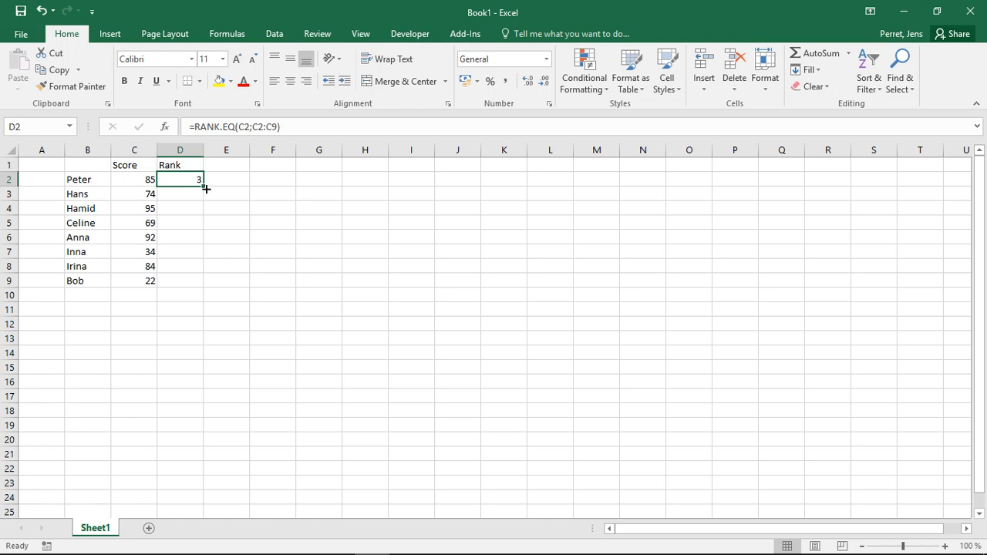
pyautogui.click(252, 127)
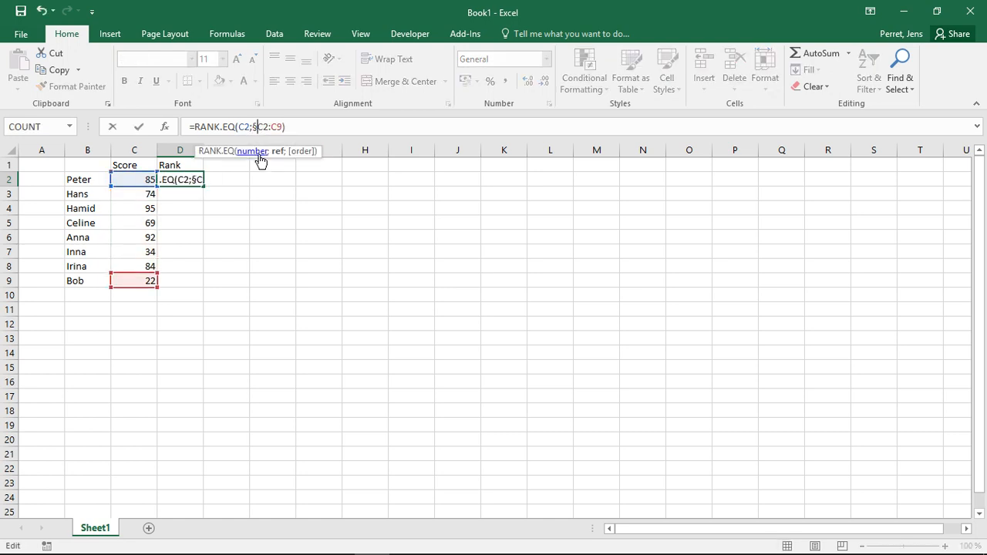
pyautogui.write('$')
pyautogui.press('Right')
pyautogui.write('$')
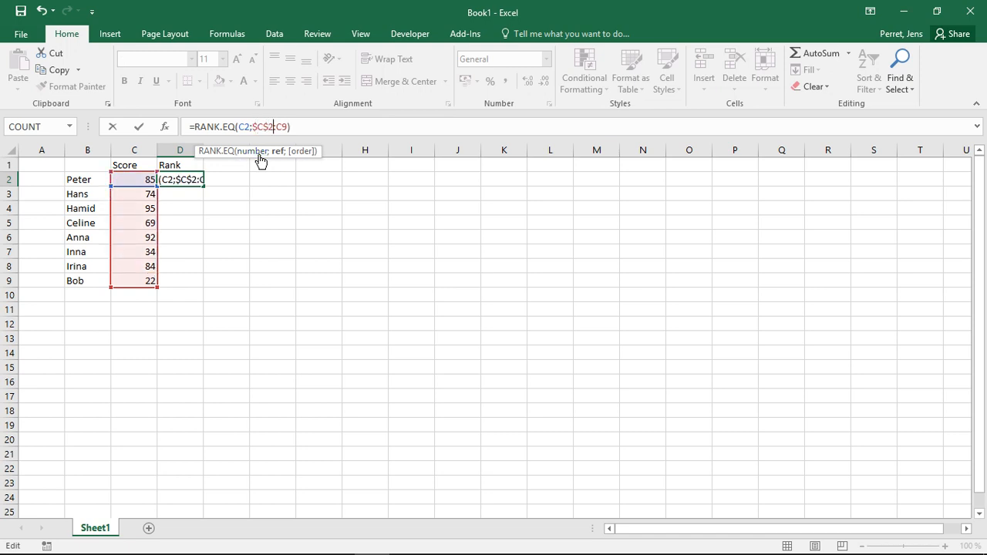
pyautogui.press('Right')
pyautogui.press('Right')
pyautogui.write('$')
pyautogui.press('Right')
pyautogui.write('$')
pyautogui.press('Return')
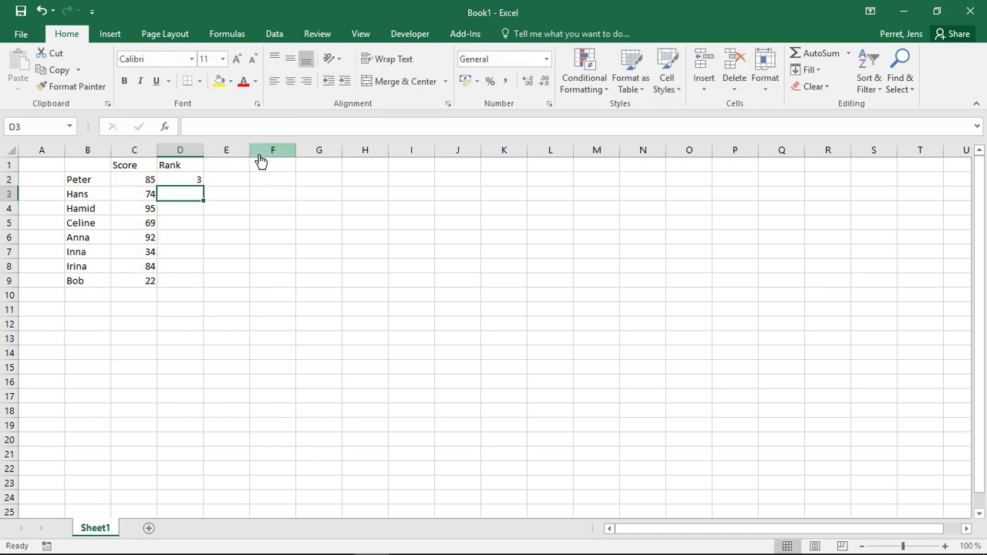
pyautogui.press('Up')
pyautogui.doubleClick(200, 185)
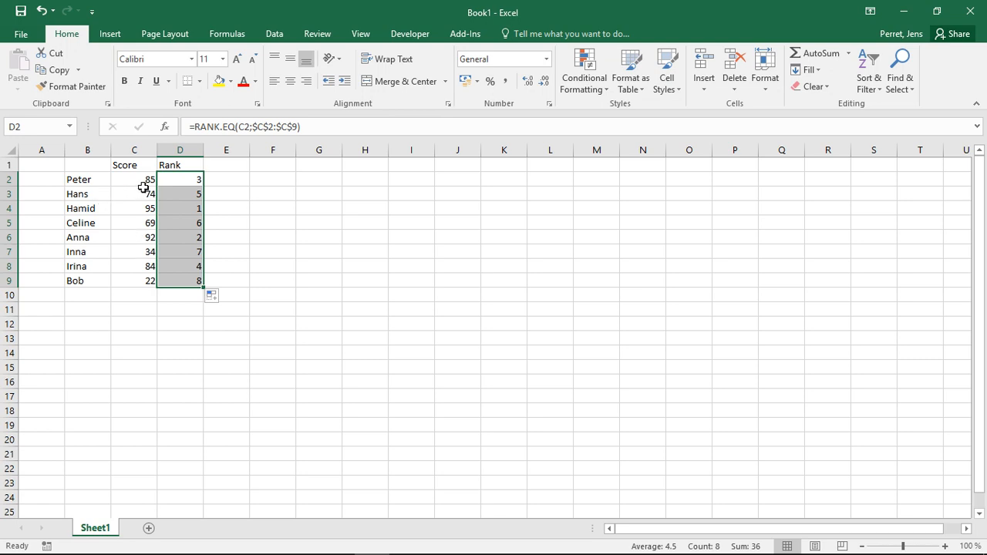
# Set the score in cell C8 to 85 to create a tie with the score in C2
pyautogui.click(129, 266)
pyautogui.write('85')
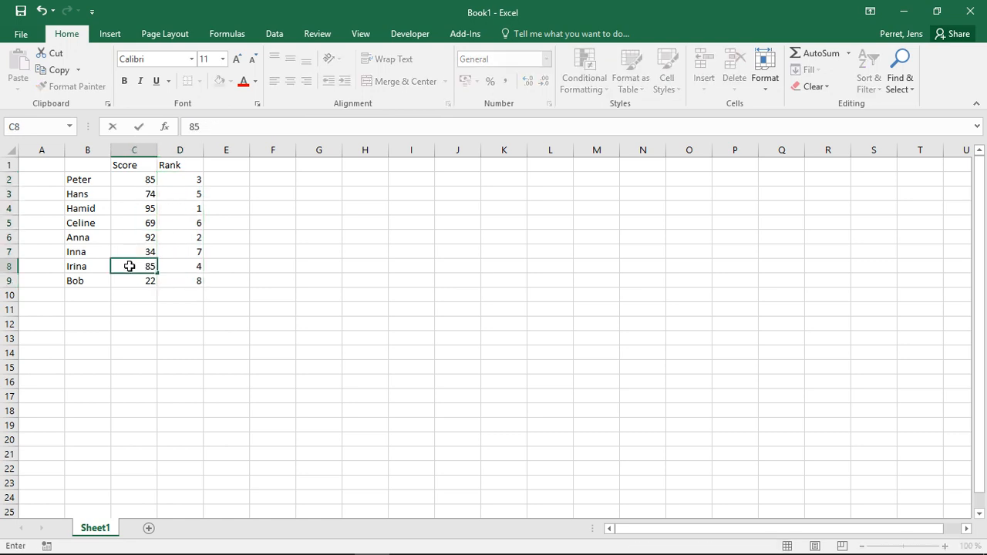
pyautogui.press('Return')
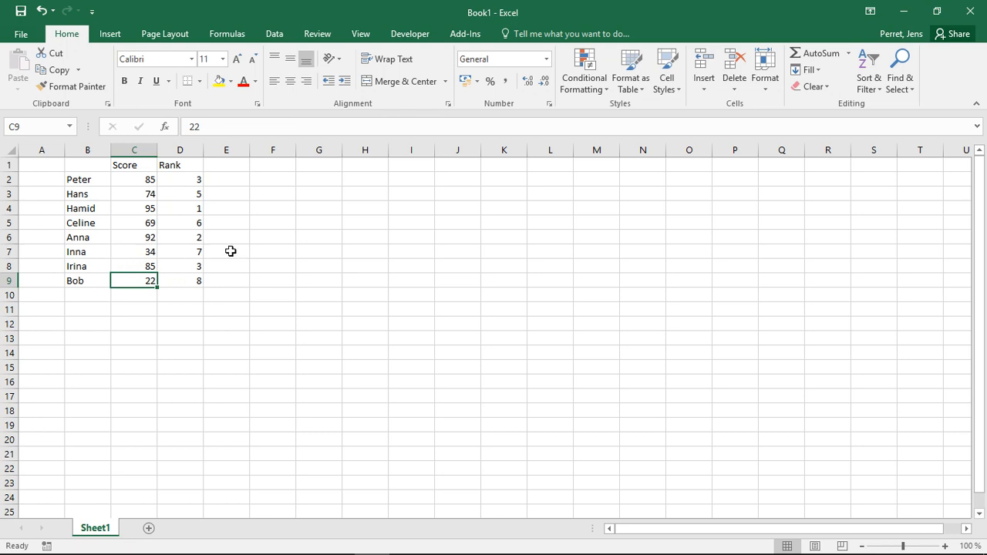
pyautogui.click(183, 181)
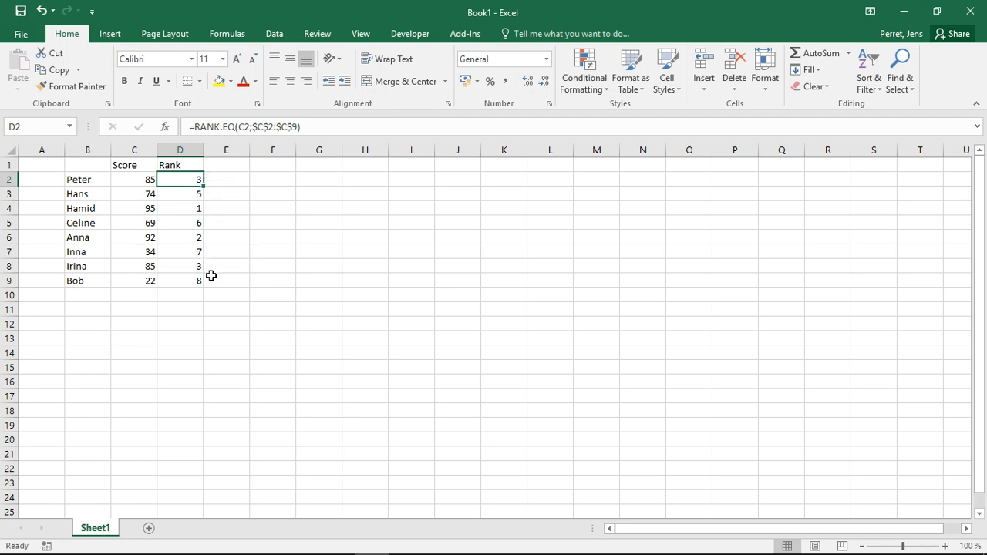
# Enter the formula =RANK.AVG(C2;C2:C9) in cell E2 to calculate the average rank of the first score
pyautogui.click(225, 173)
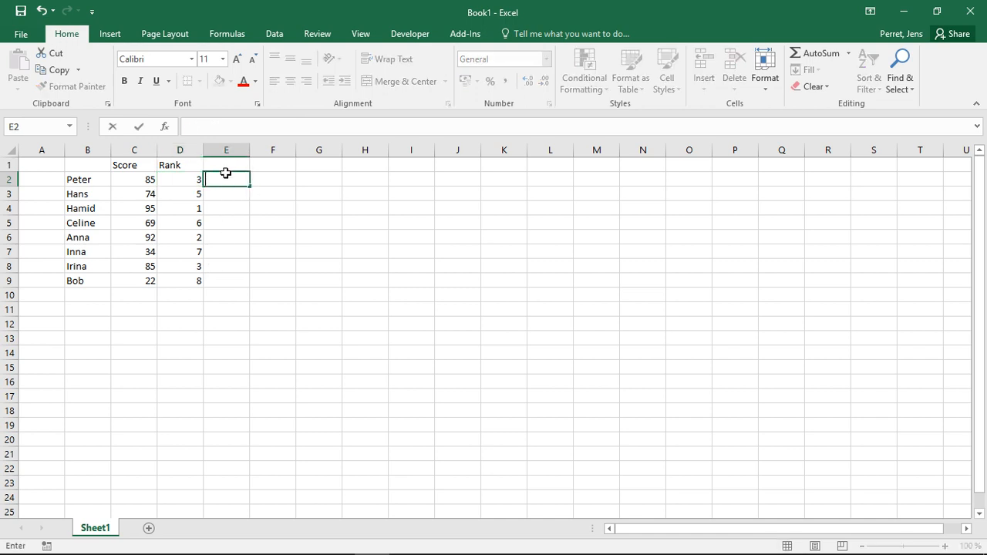
pyautogui.write('=RANG')
pyautogui.press('BackSpace')
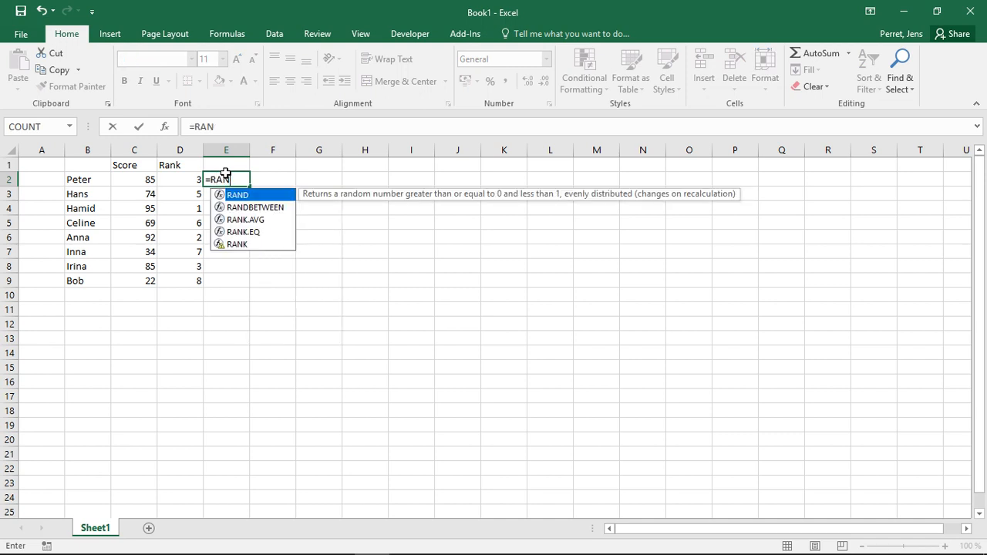
pyautogui.write('K.avg(')
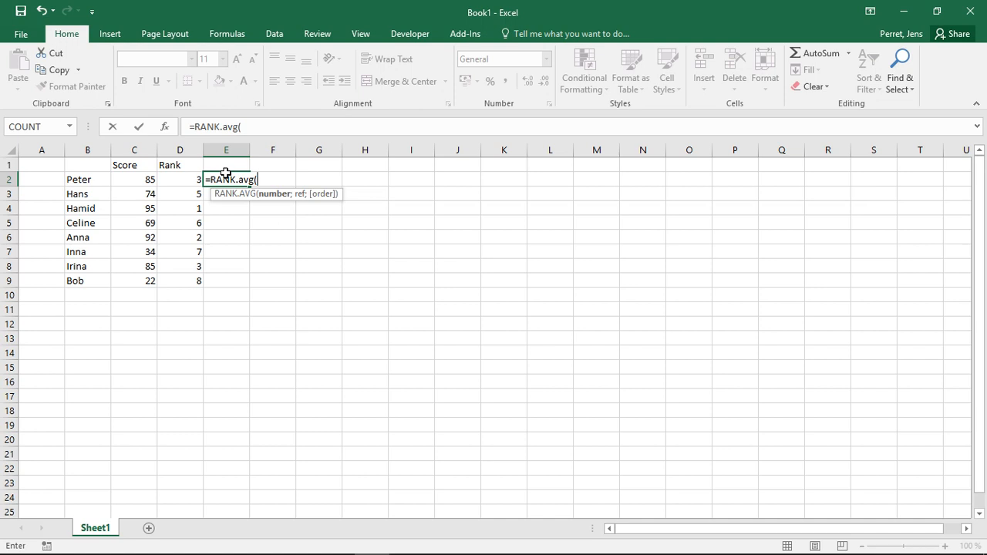
pyautogui.click(143, 178)
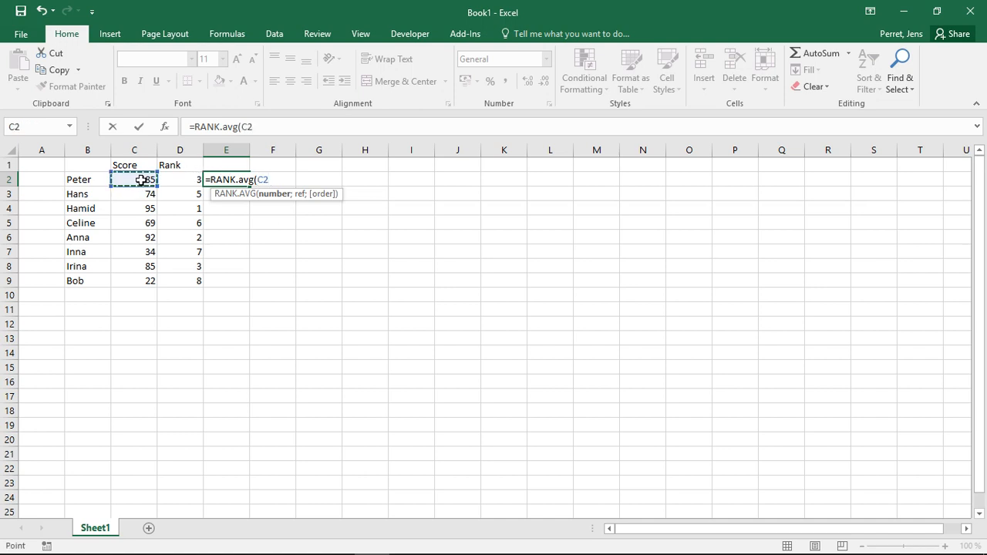
pyautogui.write(';')
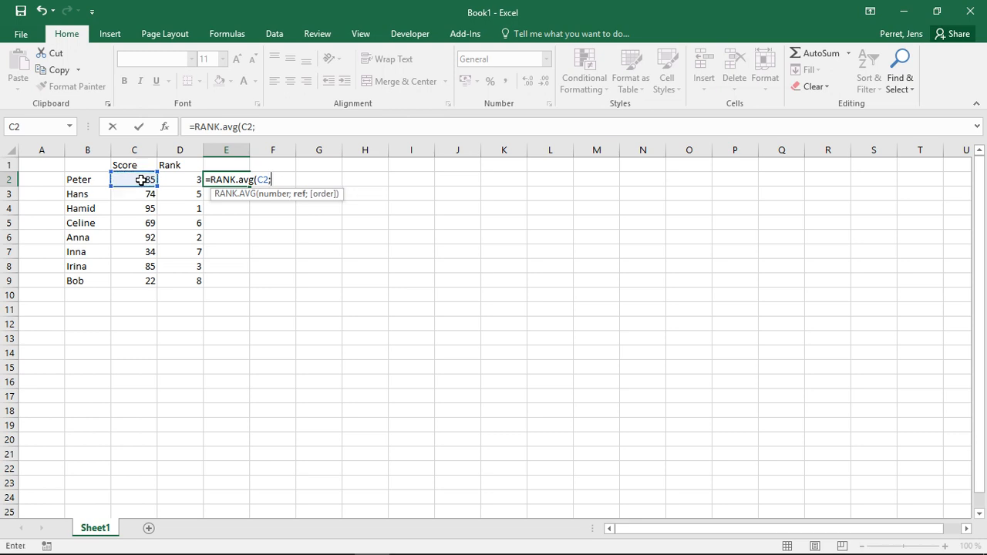
pyautogui.moveTo(136, 178); pyautogui.dragTo(133, 275)
pyautogui.press('Return')
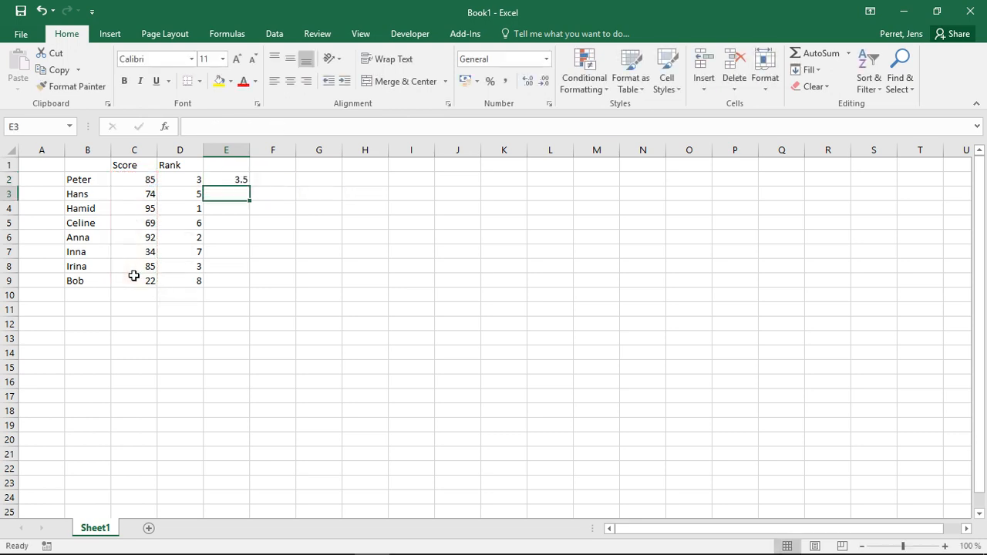
pyautogui.press('Up')
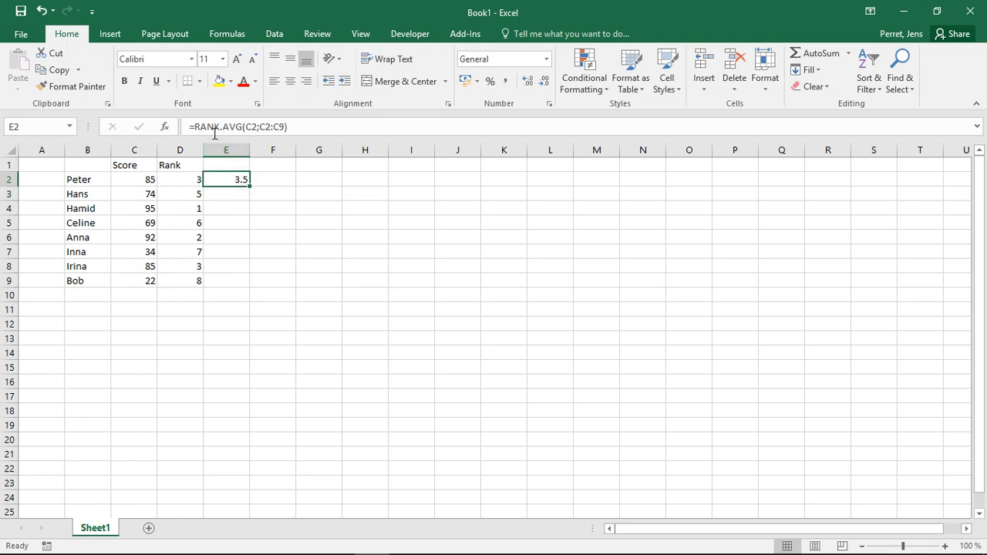
# Change the reference range in E2's RANK.AVG formula to absolute $C$2:$C$9 and fill the formula down to E9
pyautogui.click(259, 126)
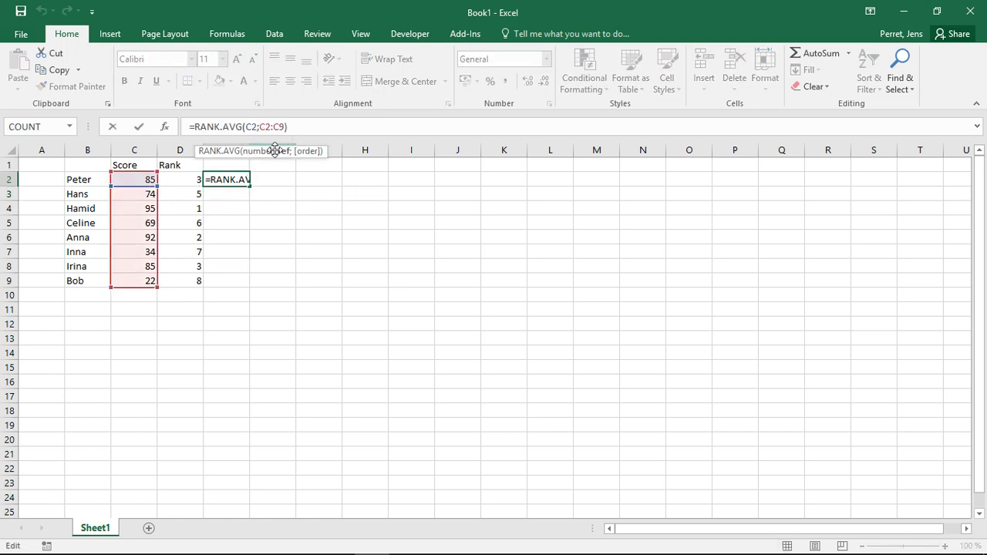
pyautogui.write('$')
pyautogui.press('Right')
pyautogui.write('$')
pyautogui.press('Right')
pyautogui.press('Right')
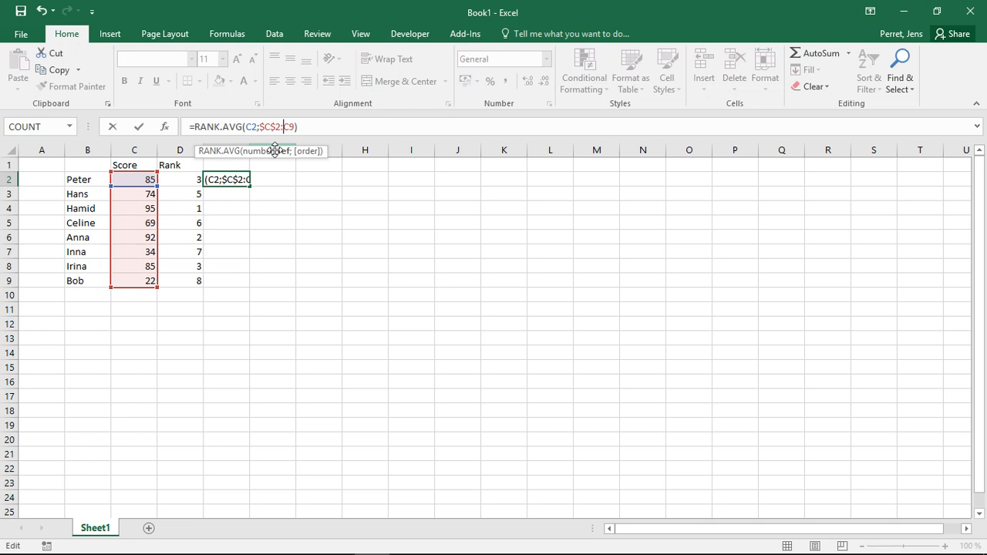
pyautogui.write('$')
pyautogui.press('Right')
pyautogui.write('$')
pyautogui.press('Return')
pyautogui.press('Up')
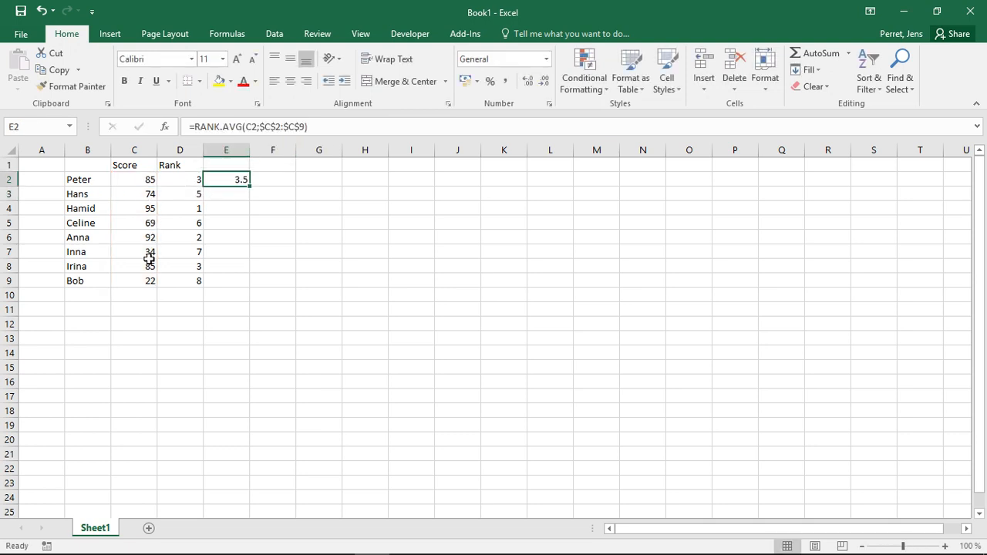
pyautogui.moveTo(249, 186); pyautogui.dragTo(233, 289)
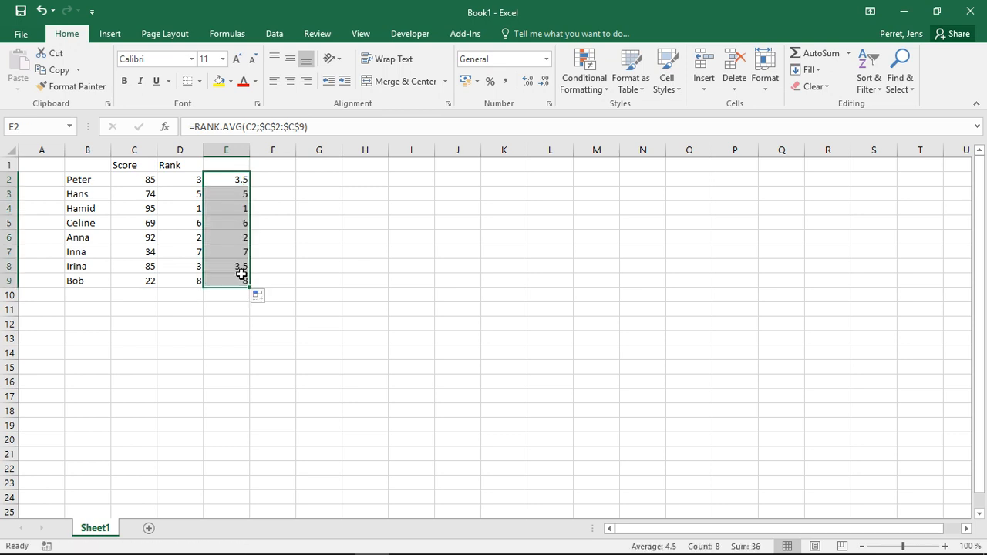
pyautogui.click(222, 182)
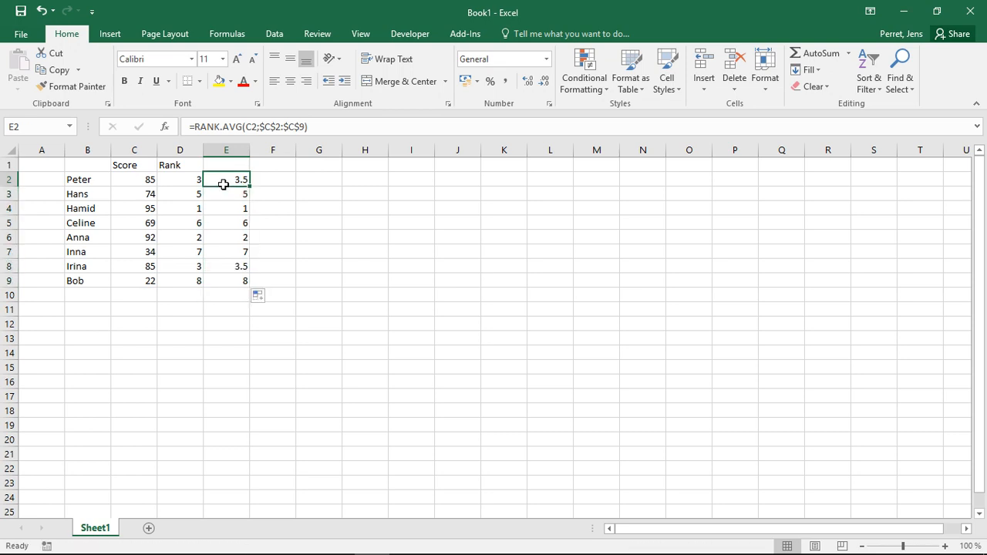
pyautogui.click(228, 266)
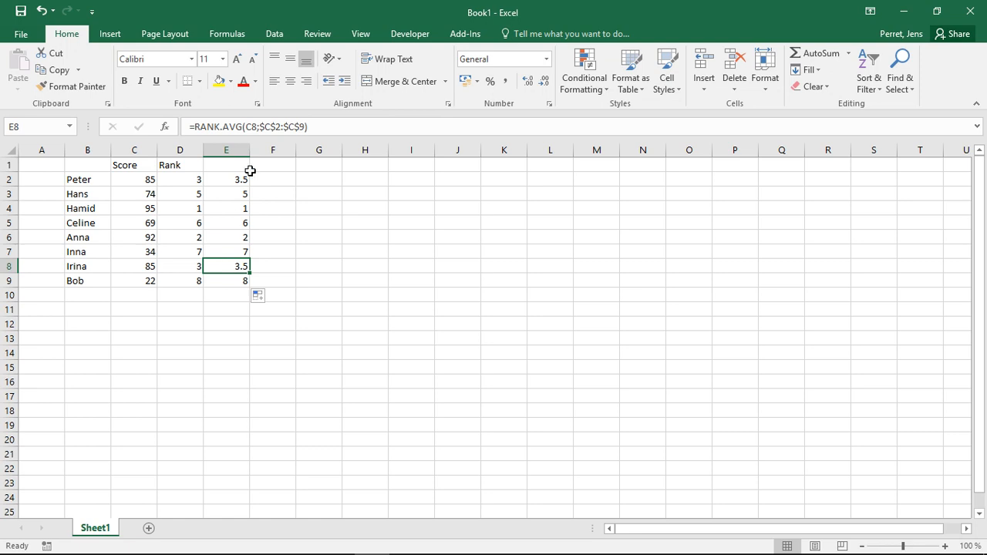
pyautogui.click(193, 178)
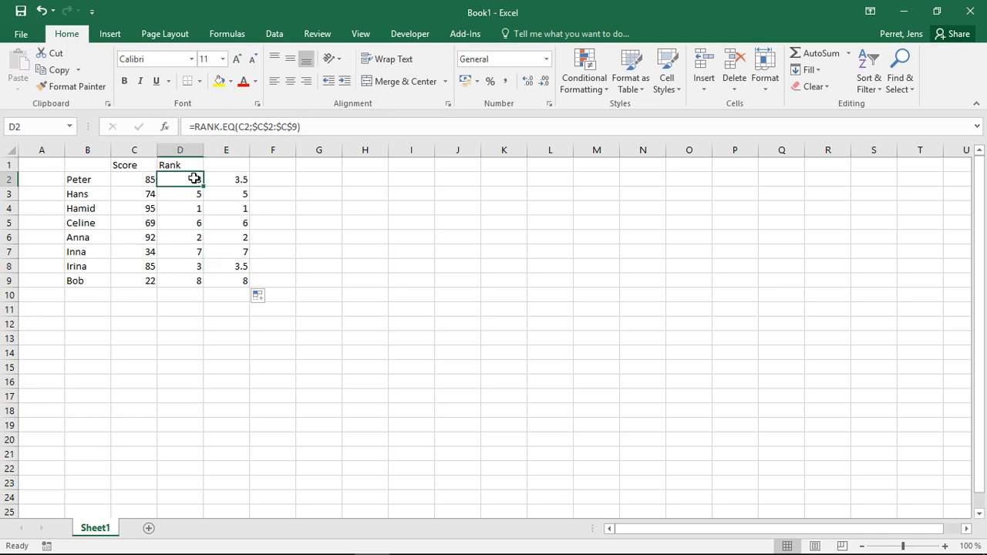
# Compare the RANK.EQ results in D2 and D8 with the RANK.AVG results in E2 and E8 for the tied scores
pyautogui.click(185, 266)
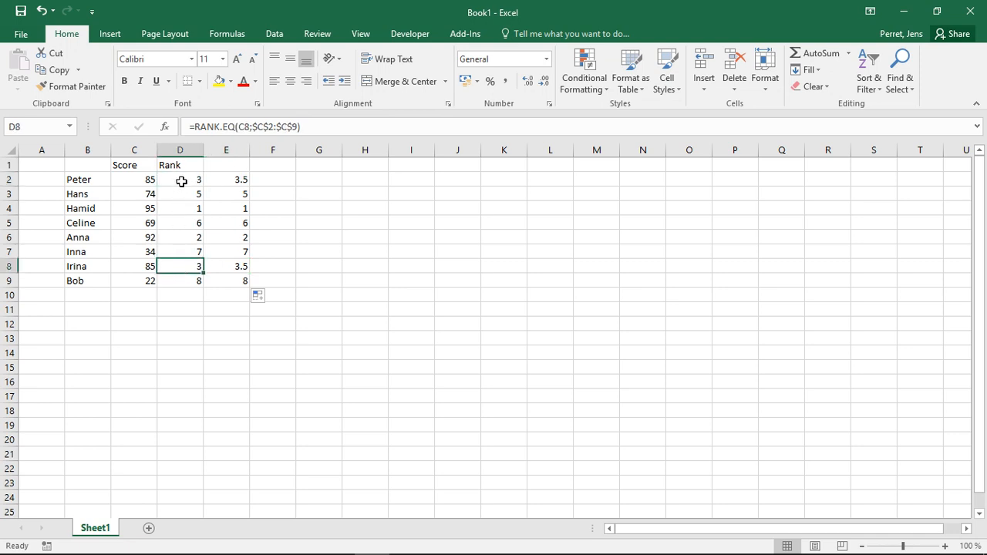
pyautogui.click(182, 180)
pyautogui.click(183, 265)
pyautogui.click(196, 179)
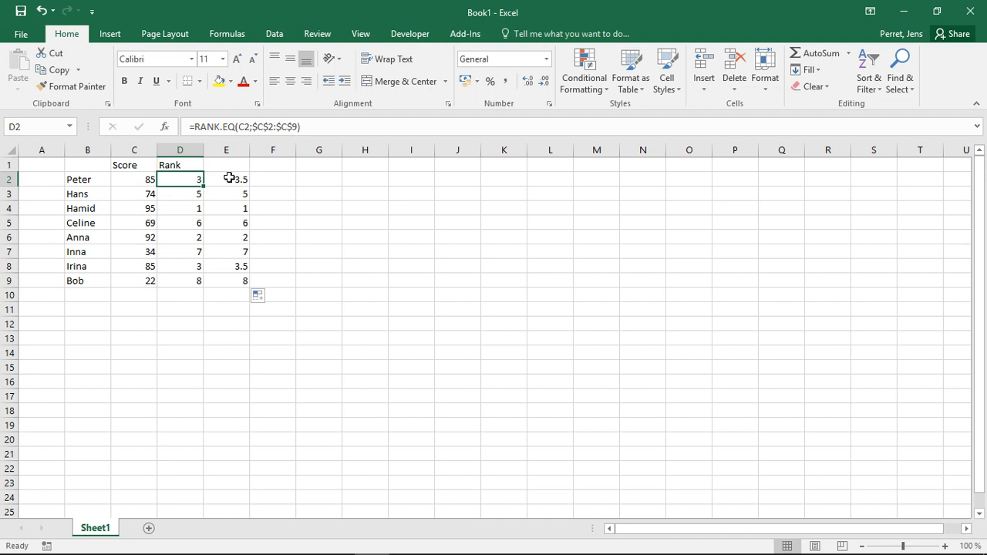
pyautogui.click(229, 179)
pyautogui.click(221, 266)
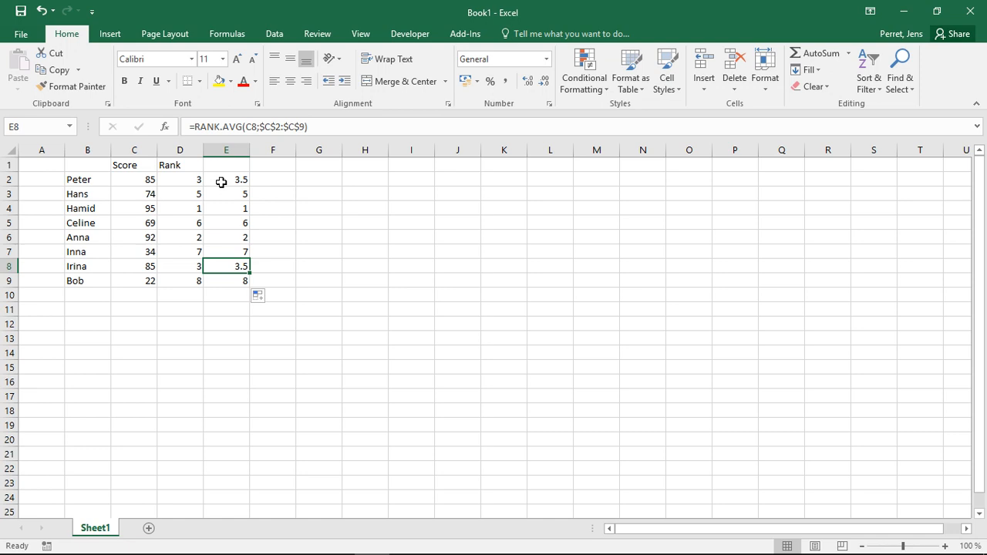
# Add the ascending order argument 1 to D2's RANK.EQ formula, making it =RANK.EQ(C2;$C$2:$C$9;1), and fill it down to D9
pyautogui.click(180, 178)
pyautogui.click(292, 126)
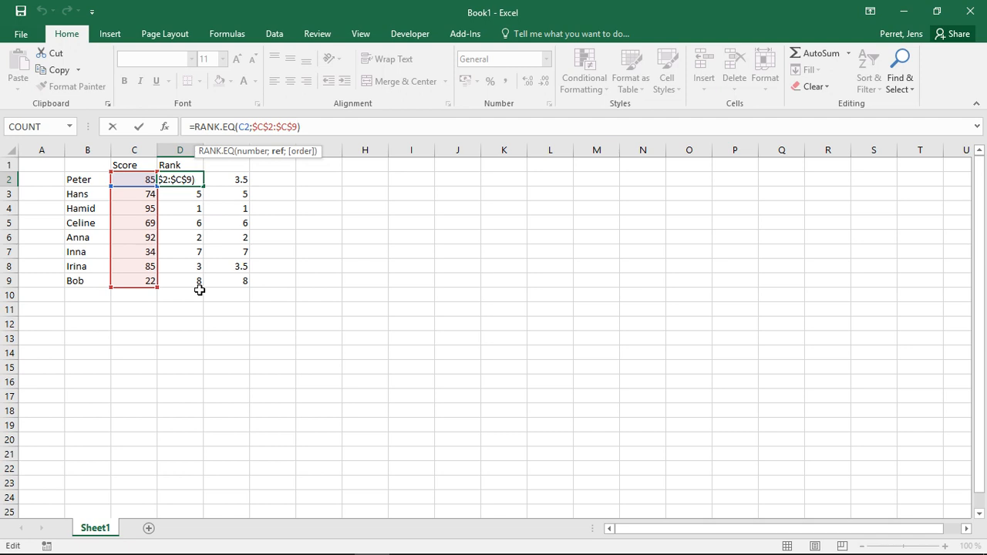
pyautogui.write(';')
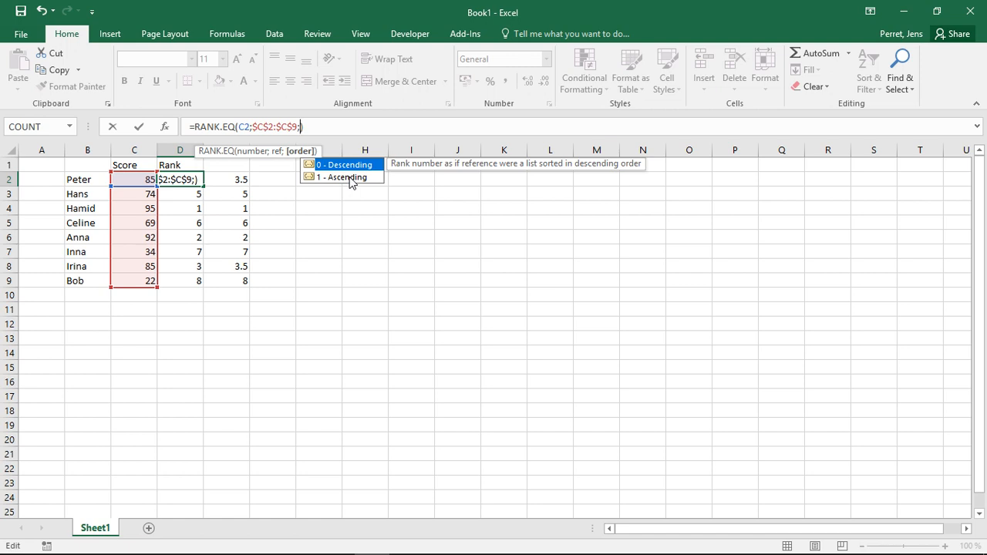
pyautogui.press('BackSpace')
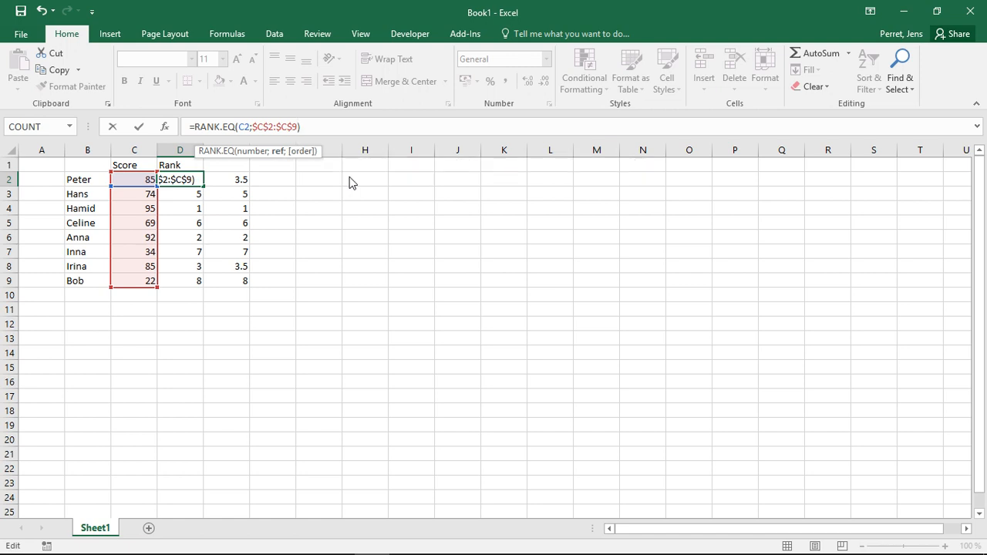
pyautogui.write(';1')
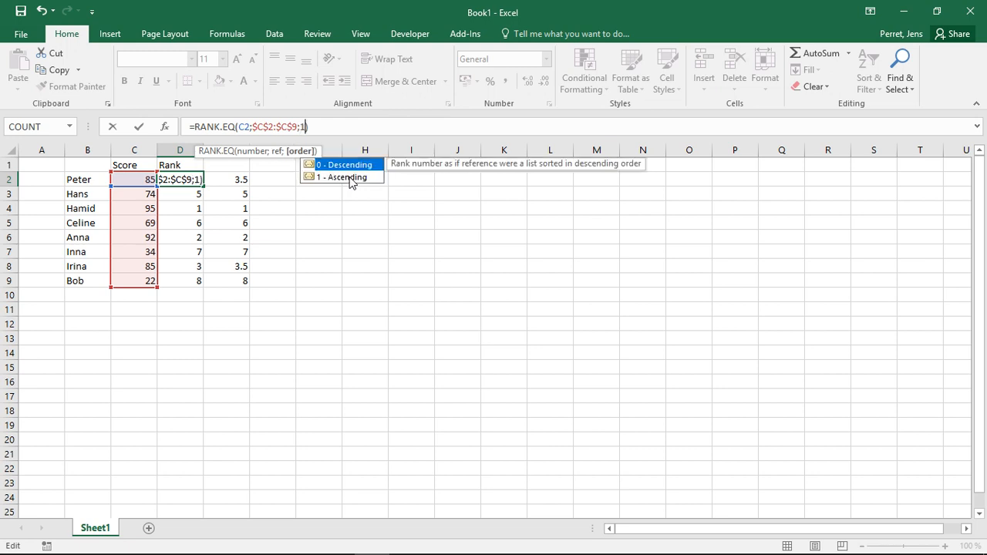
pyautogui.press('Return')
pyautogui.press('Up')
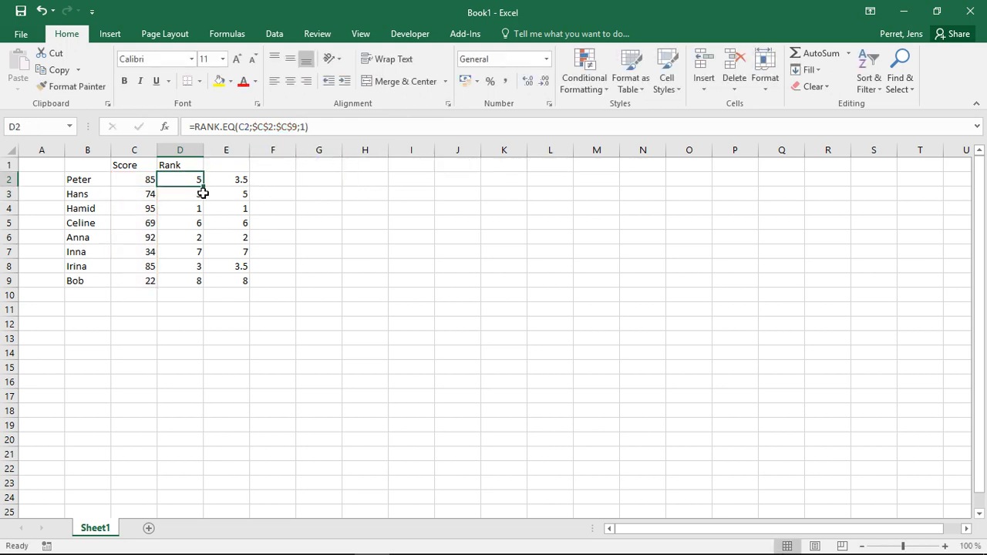
pyautogui.moveTo(204, 186); pyautogui.dragTo(202, 290)
# Examine the ascending RANK.EQ results for the lowest score in D9 and the tied scores in D2 and D8
pyautogui.click(172, 280)
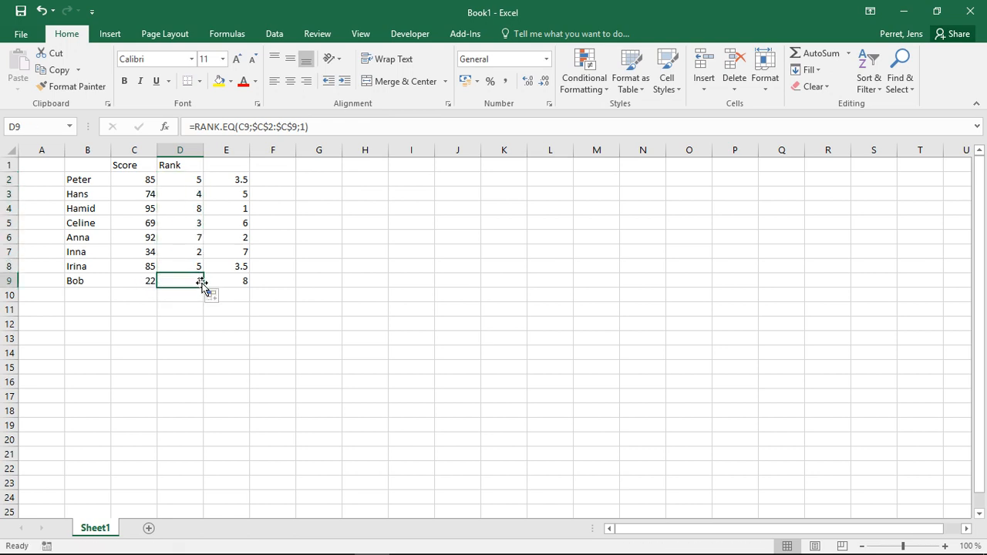
pyautogui.click(197, 264)
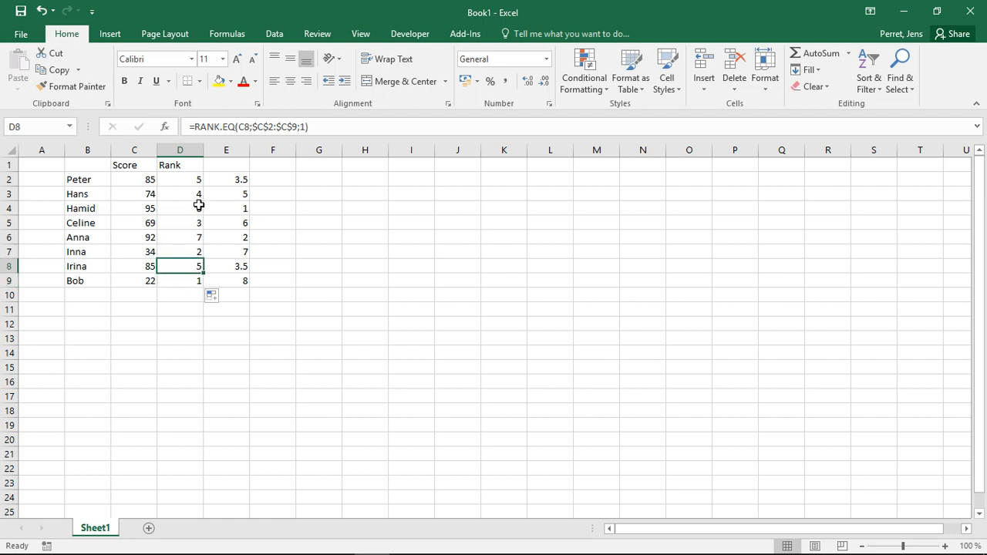
pyautogui.click(194, 181)
pyautogui.click(189, 266)
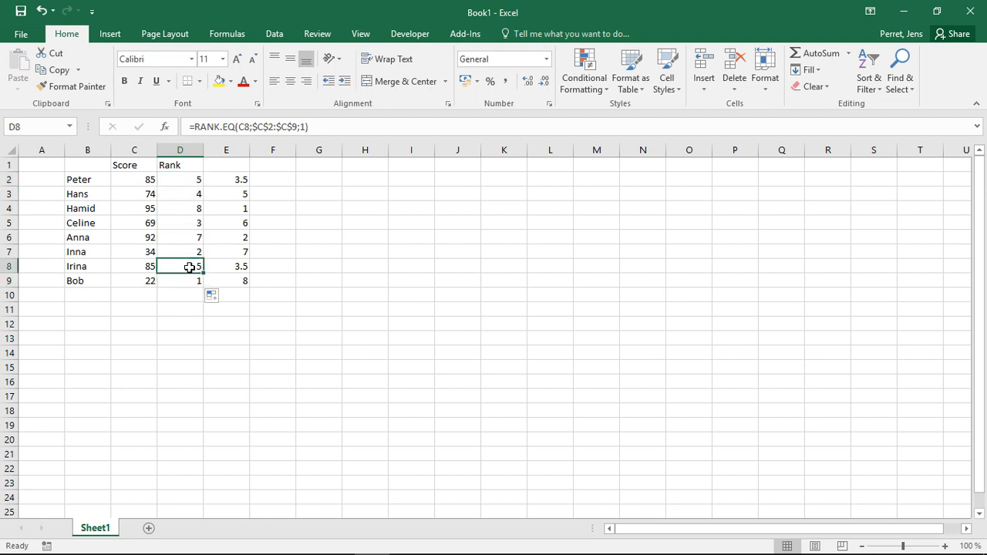
pyautogui.click(193, 182)
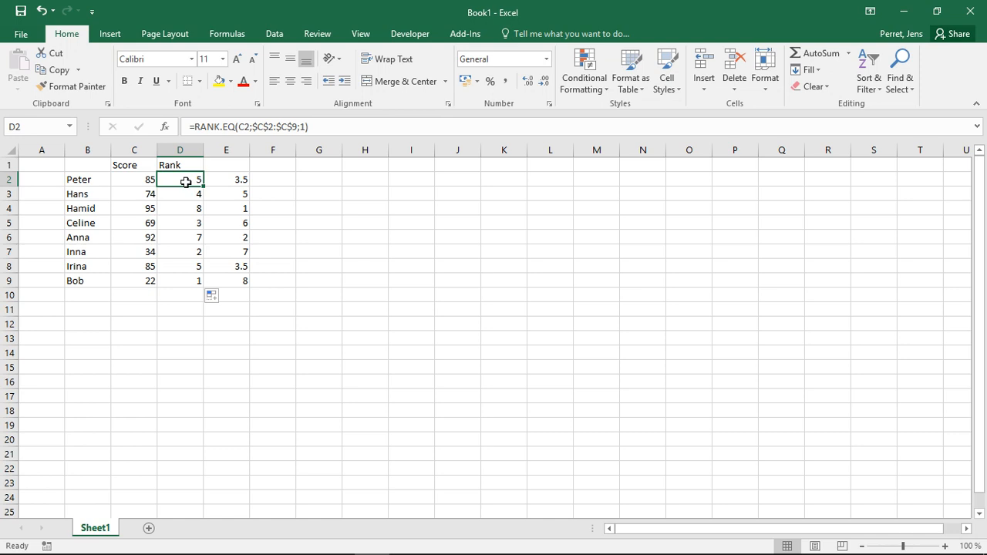
# Add the ascending order argument 1 to E2's RANK.AVG formula, making it =RANK.AVG(C2;$C$2:$C$9;1), and fill it down to E9
pyautogui.click(232, 179)
pyautogui.click(305, 127)
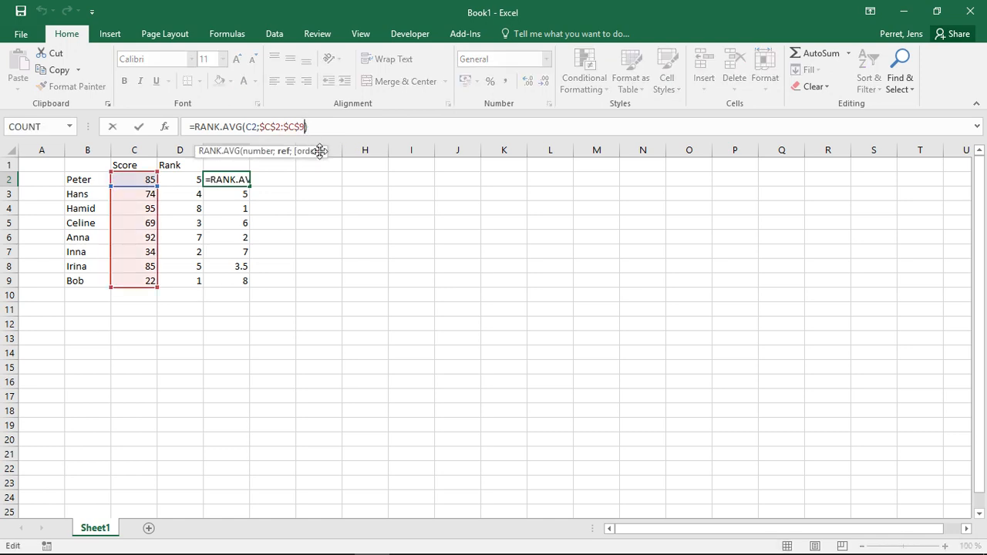
pyautogui.write(';')
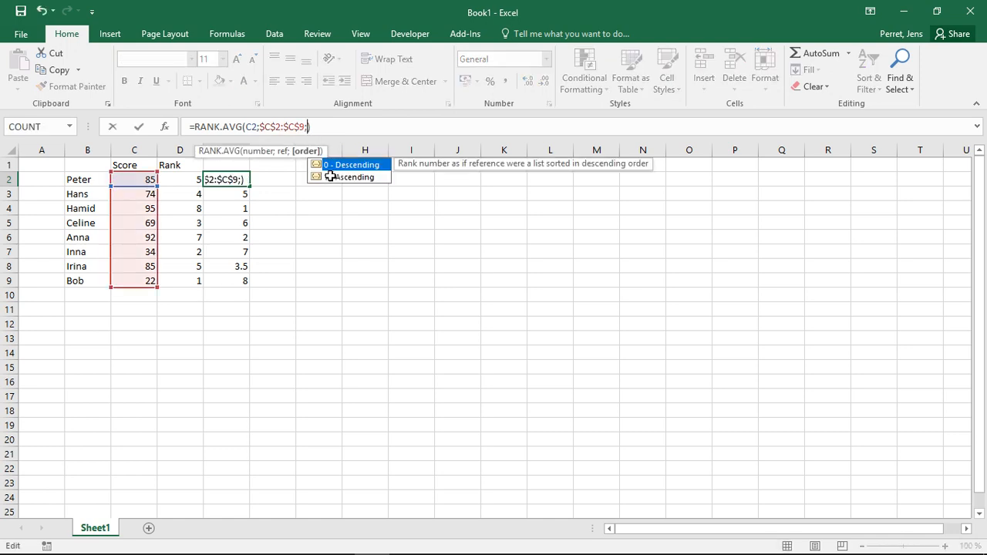
pyautogui.write('1')
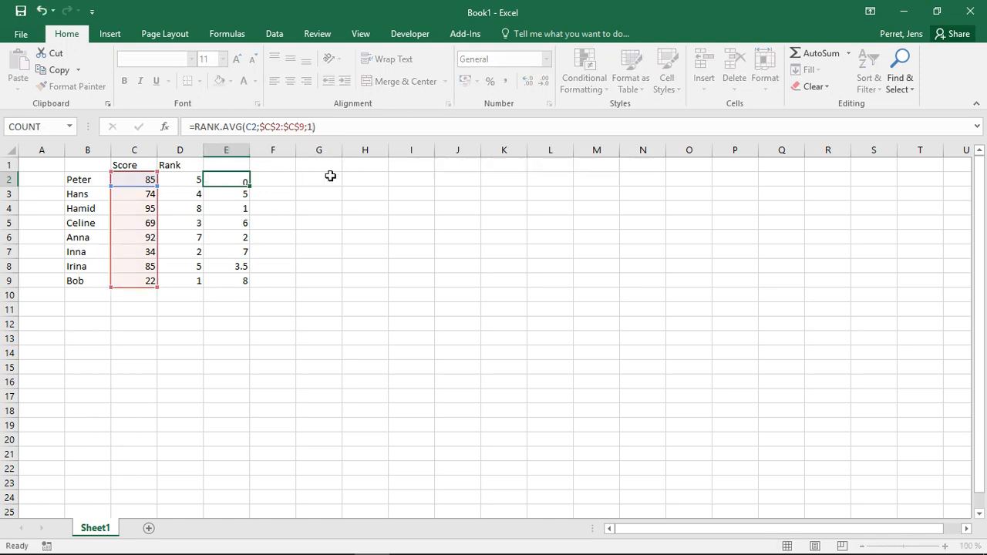
pyautogui.press('Return')
pyautogui.press('Up')
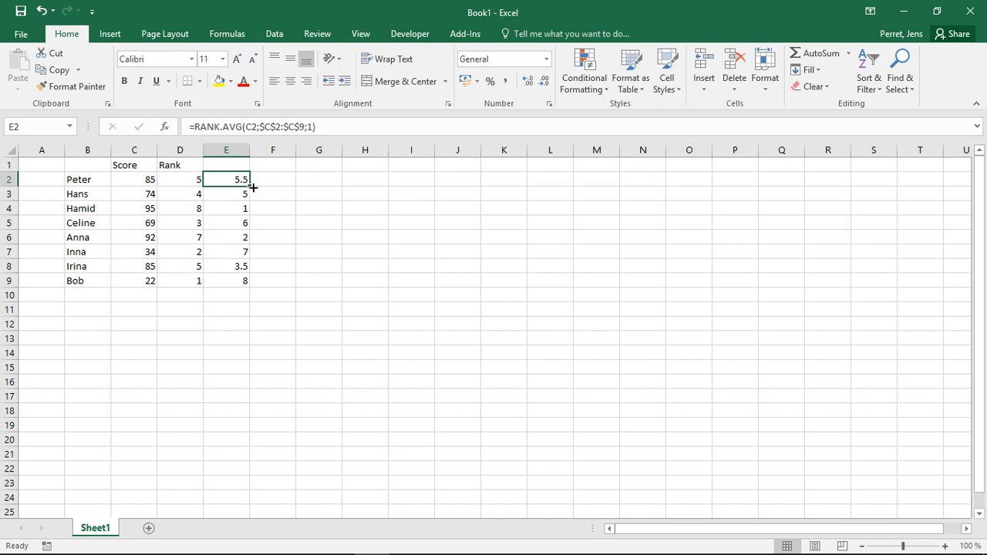
pyautogui.moveTo(255, 188); pyautogui.dragTo(256, 288)
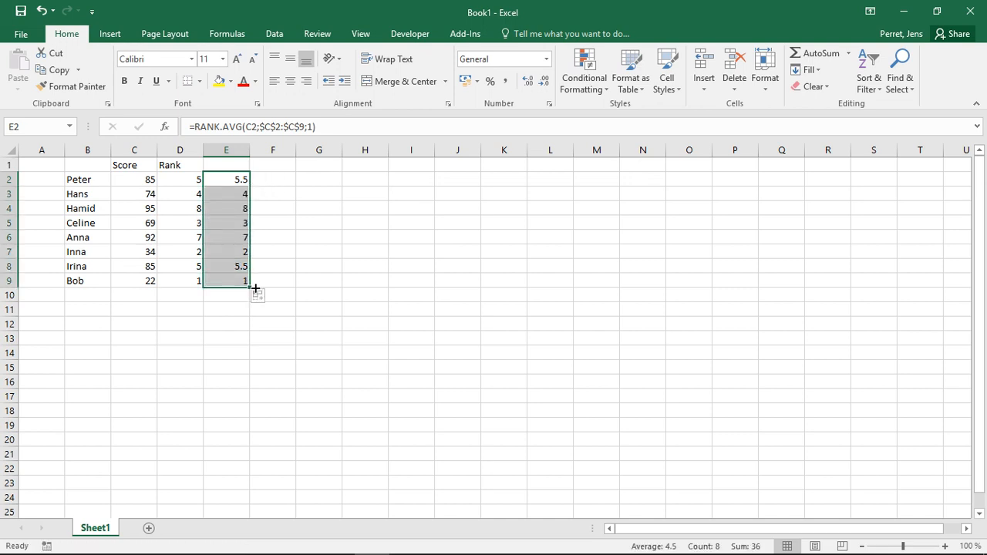
pyautogui.click(233, 179)
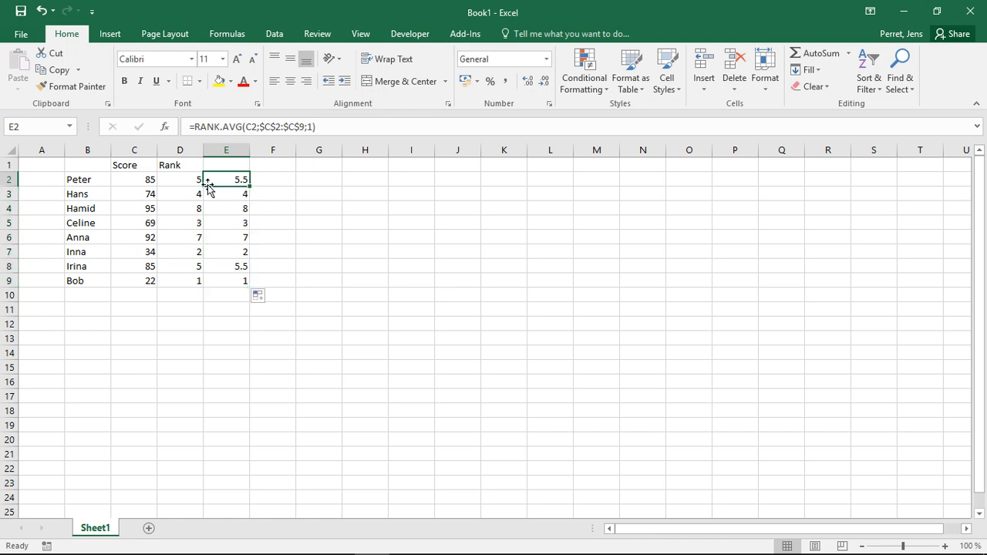
# Enter the header Rank in cell E1 above the RANK.AVG results
pyautogui.click(221, 163)
pyautogui.write('Rank')
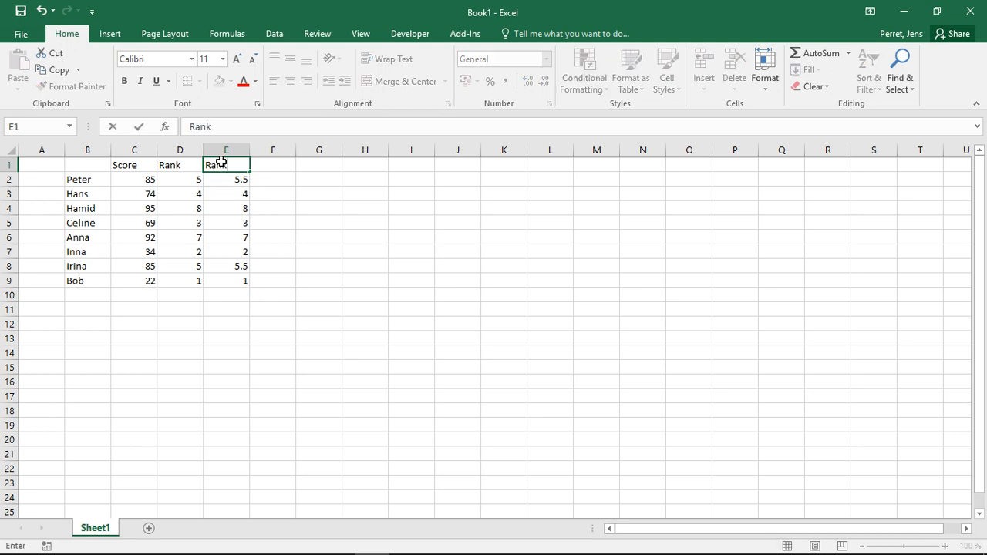
pyautogui.press('Return')
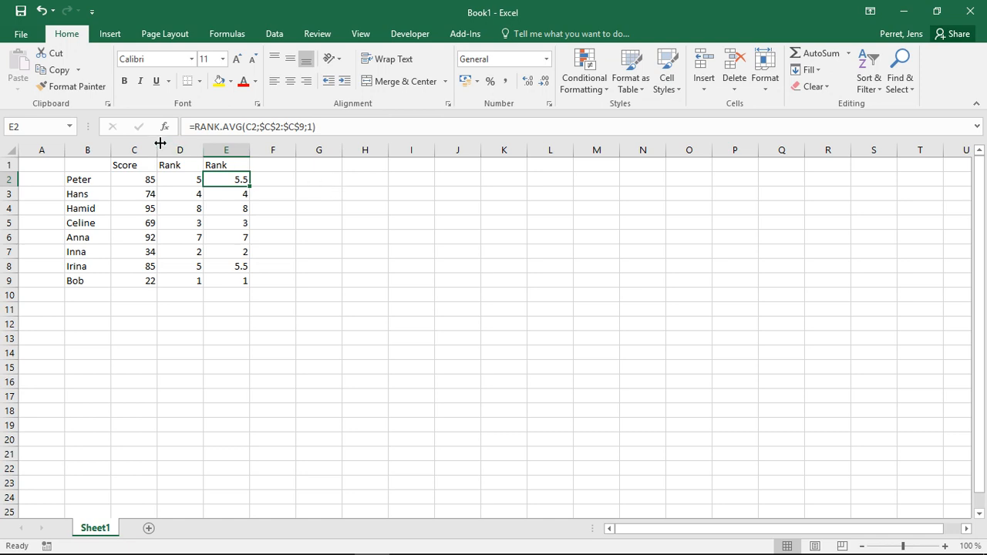
# Enter the formula =SMALL(C2:C9;2) in cell G2 to return the second-smallest score
pyautogui.click(132, 178)
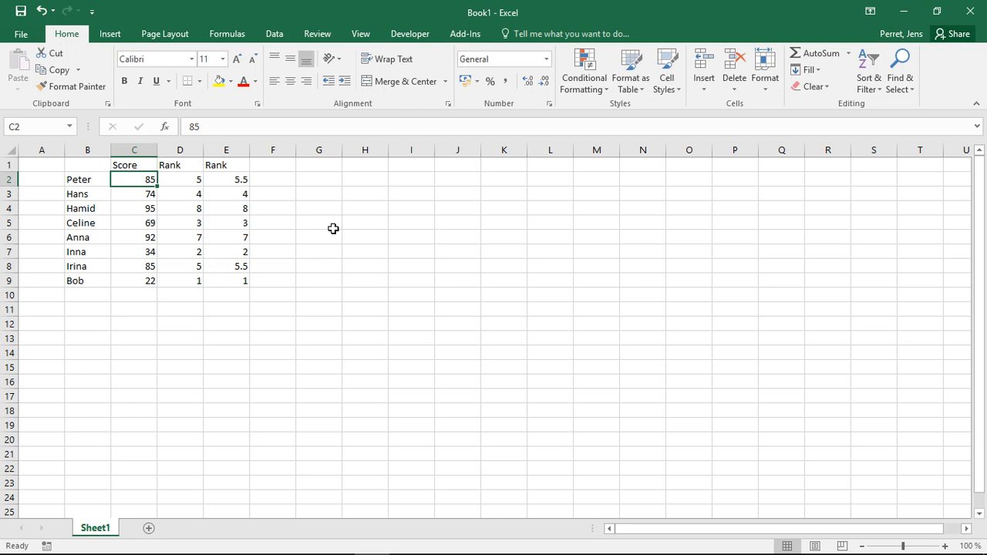
pyautogui.click(314, 180)
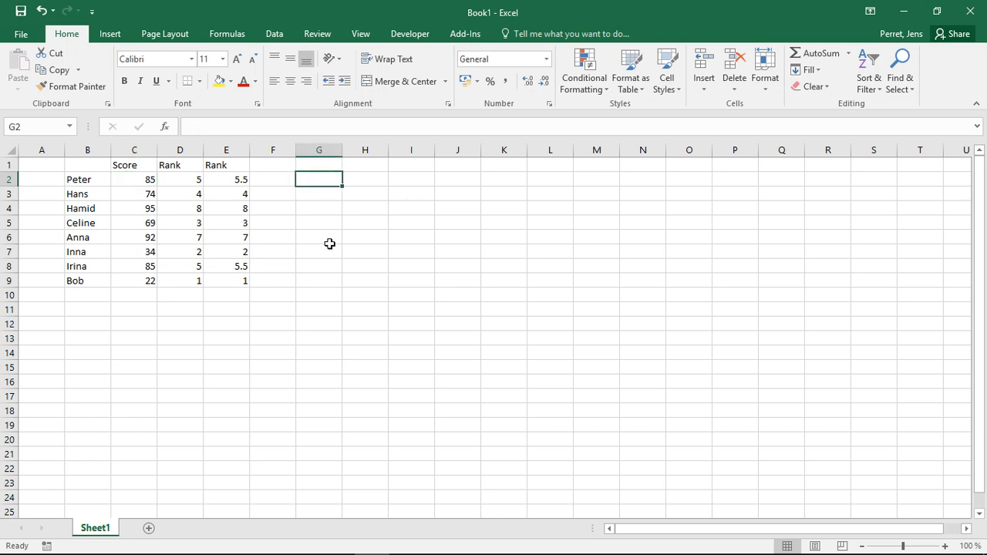
pyautogui.write('=SMALL')
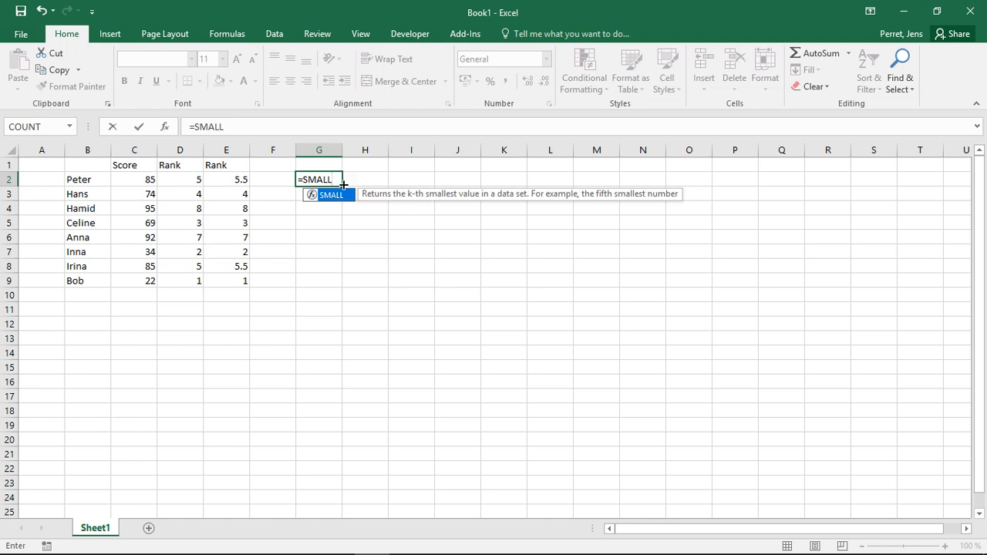
pyautogui.write('(')
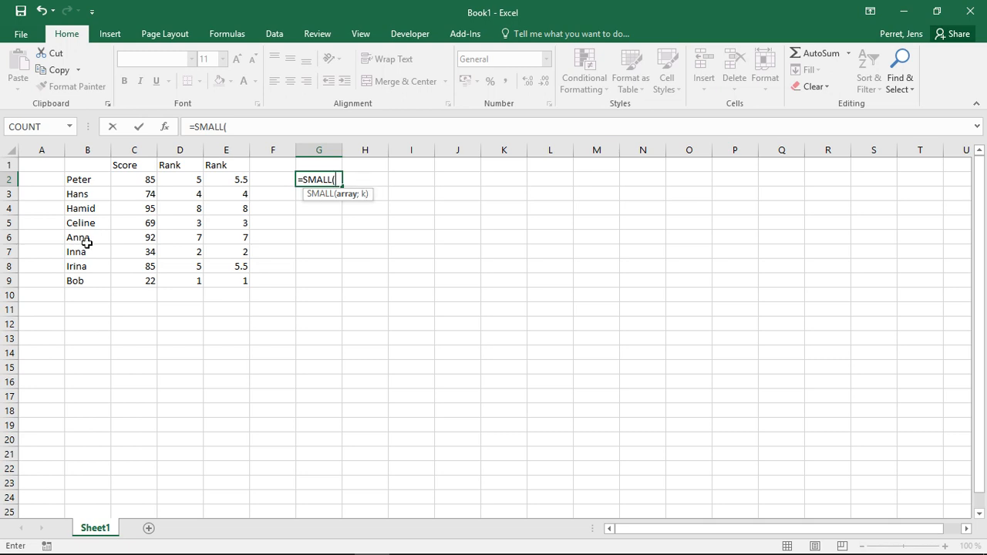
pyautogui.moveTo(141, 184); pyautogui.dragTo(134, 278)
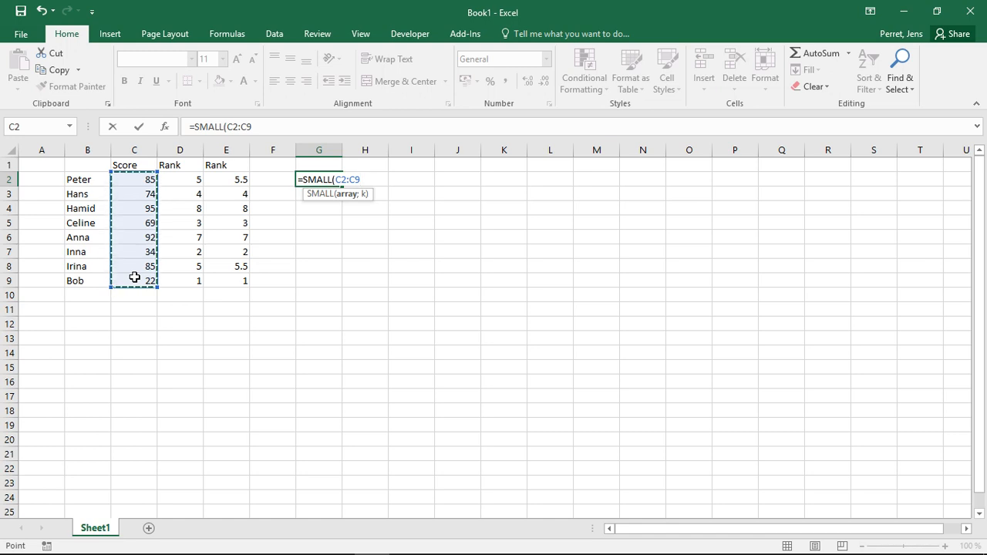
pyautogui.write(';')
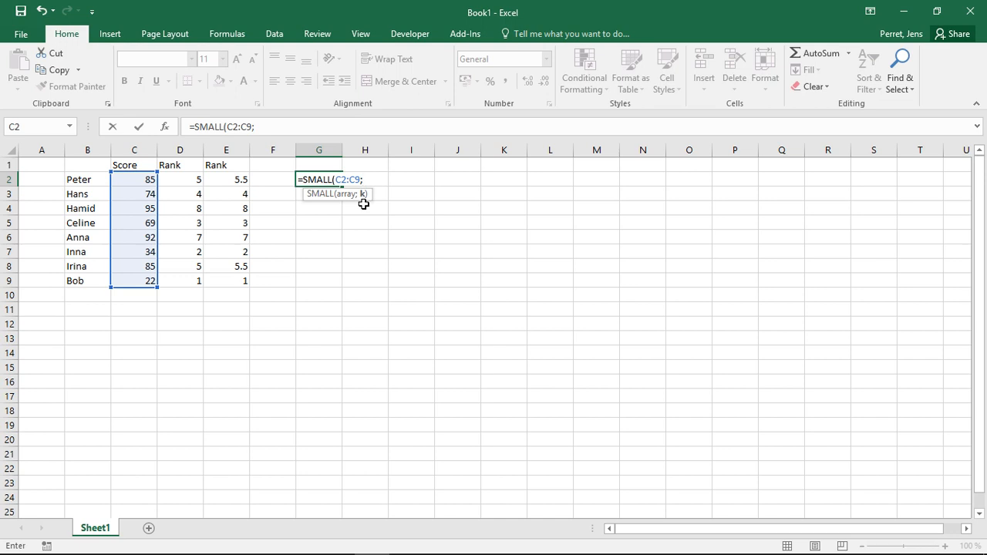
pyautogui.write('2)')
pyautogui.press('Return')
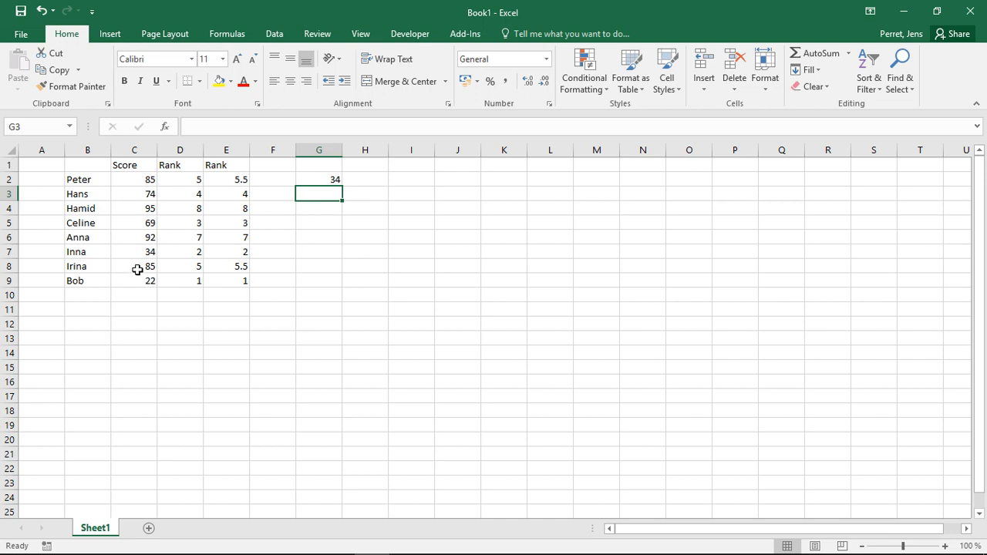
pyautogui.click(332, 179)
pyautogui.rightClick(333, 178)
pyautogui.click(322, 183)
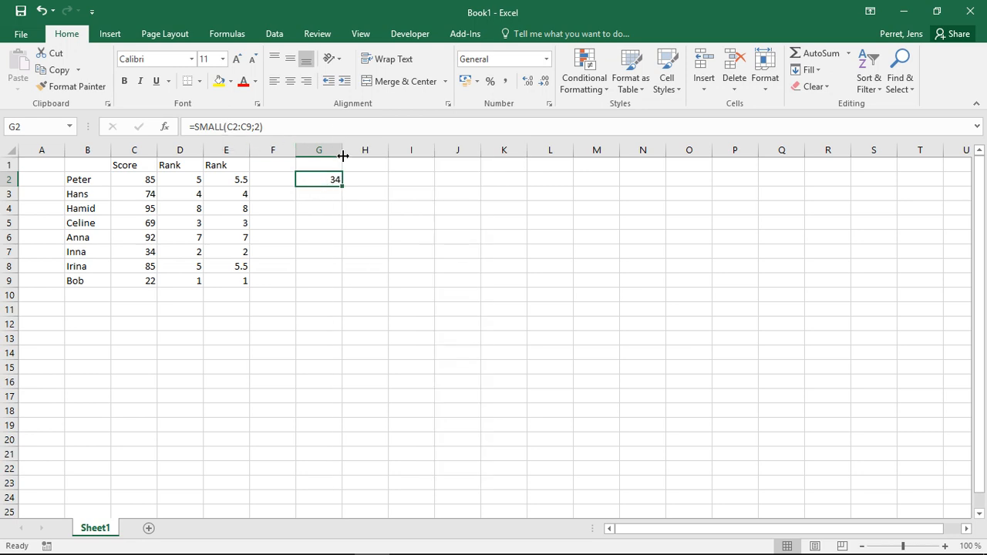
# Enter the formula =LARGE(C2:C9;3) in cell G3 to return the third-largest score
pyautogui.click(322, 191)
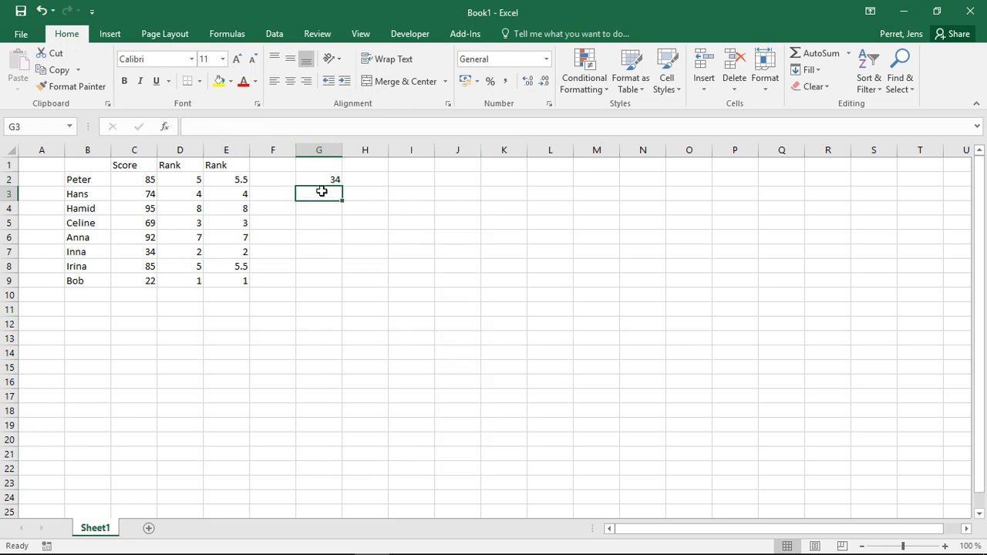
pyautogui.write('=LARGE')
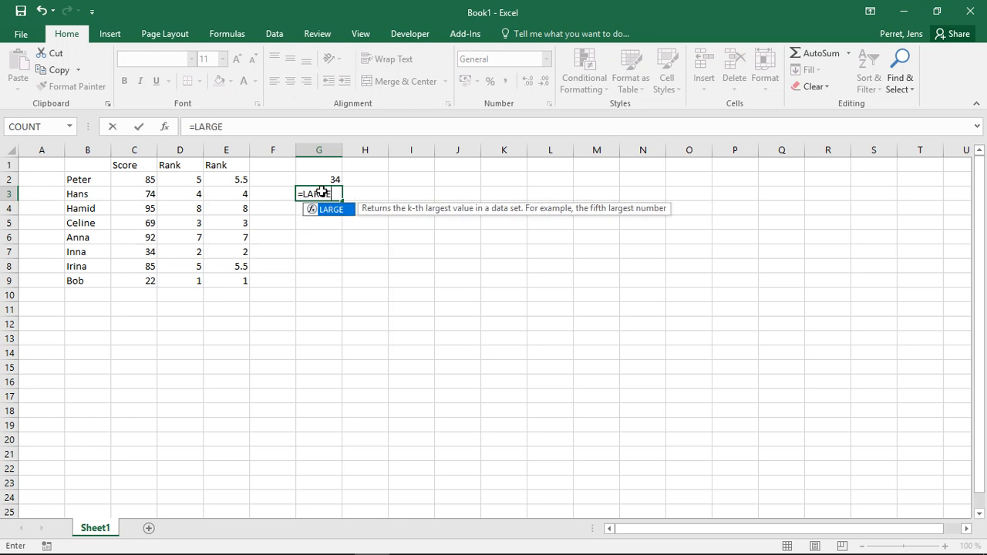
pyautogui.write('(')
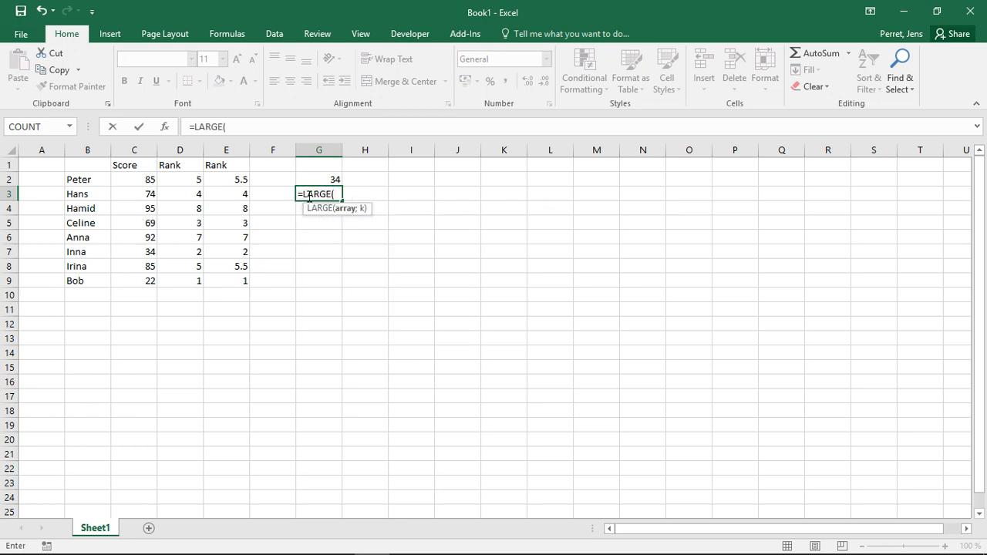
pyautogui.click(148, 180)
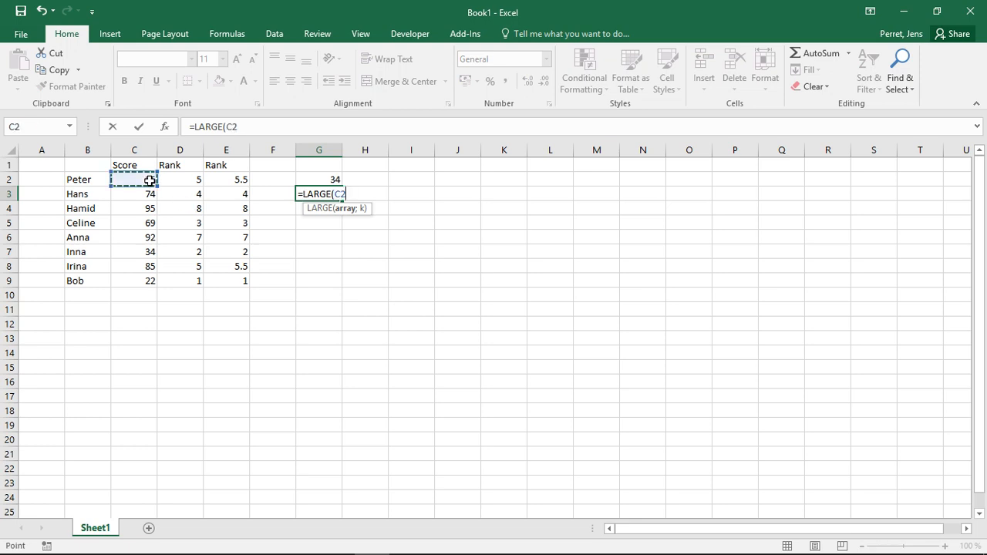
pyautogui.moveTo(149, 180); pyautogui.dragTo(148, 278)
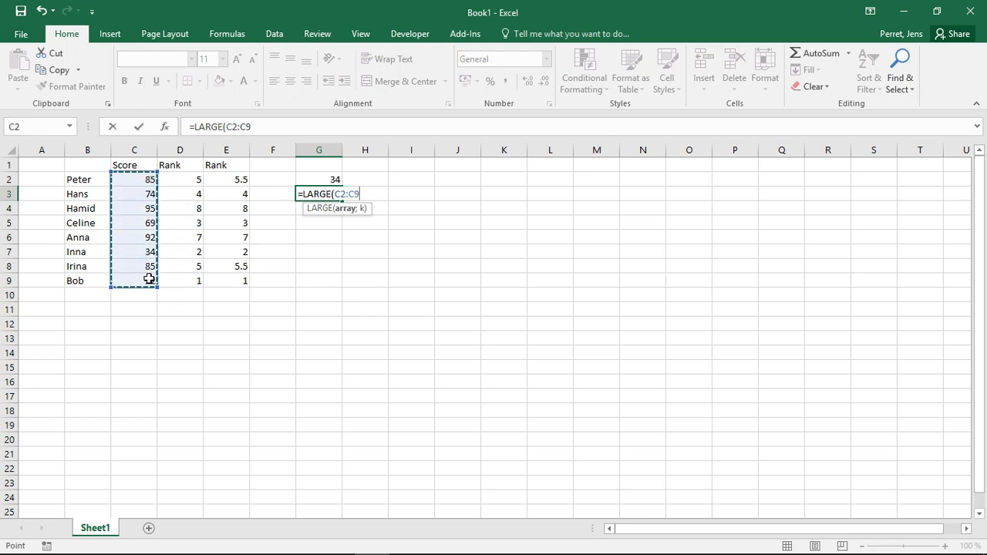
pyautogui.write(';3')
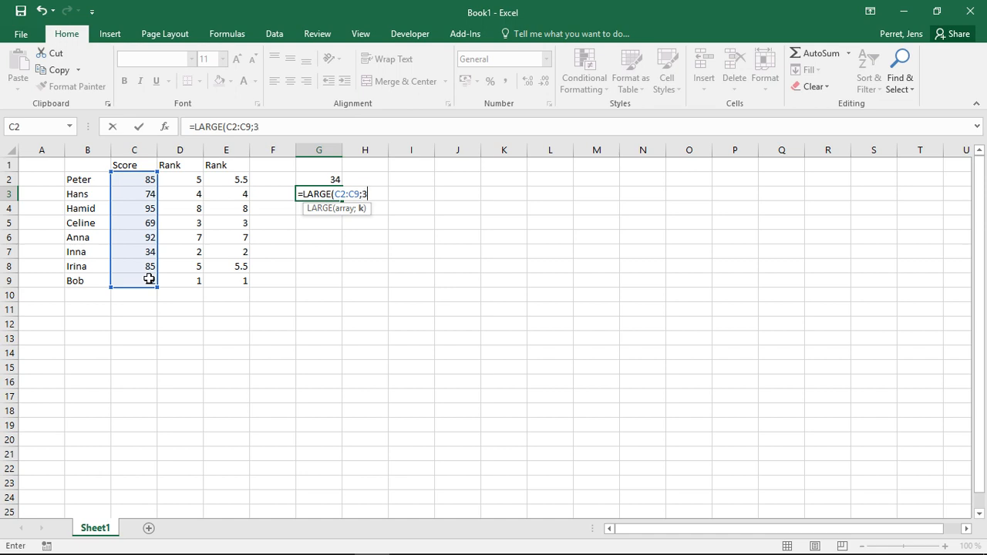
pyautogui.write(')')
pyautogui.press('Return')
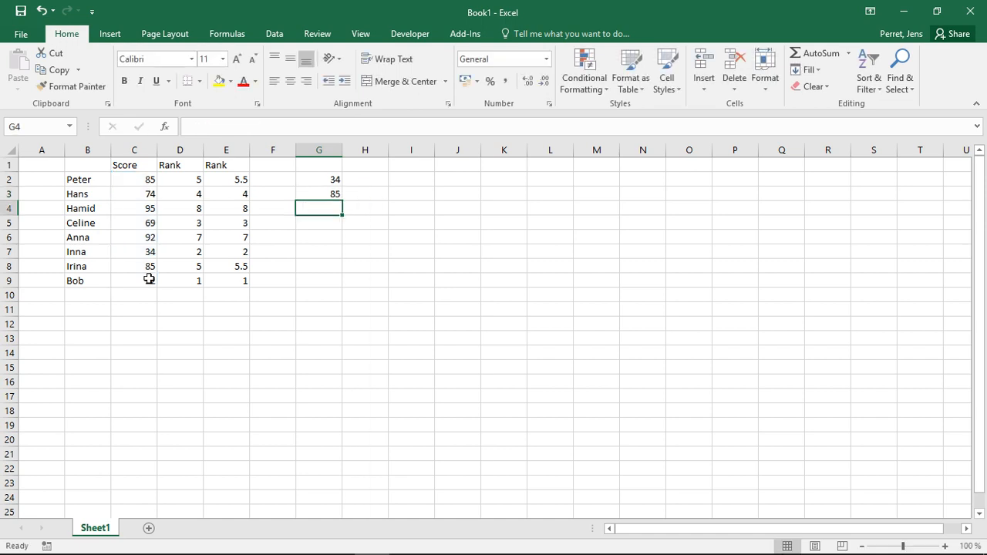
# Review the SMALL and LARGE formulas in G2 and G3 against the names in column B and the RANK.EQ formula in D2
pyautogui.click(330, 196)
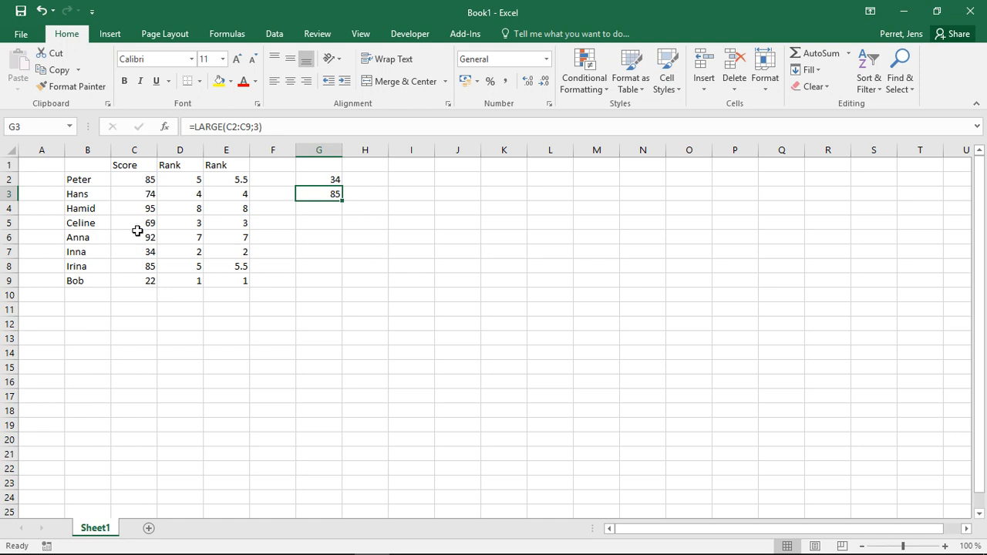
pyautogui.click(89, 180)
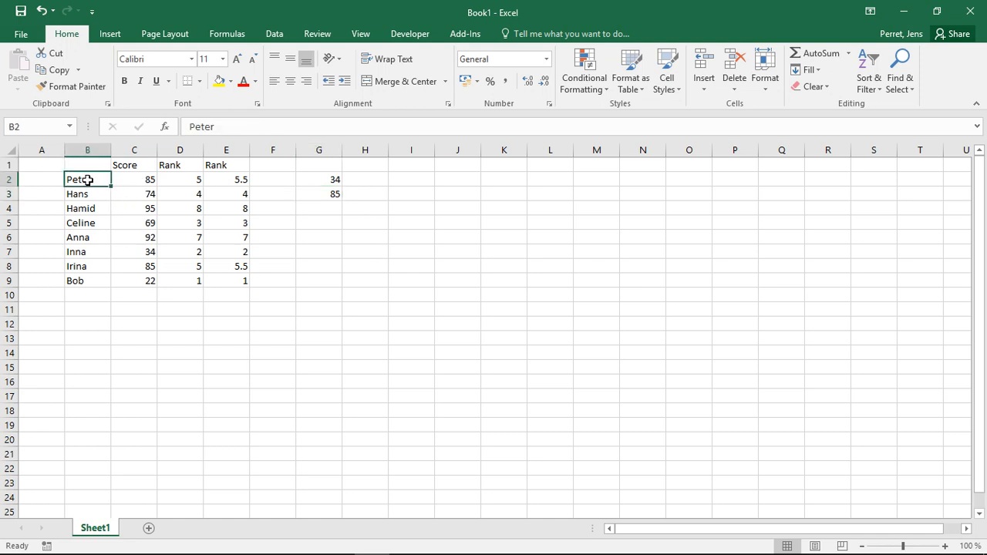
pyautogui.click(88, 254)
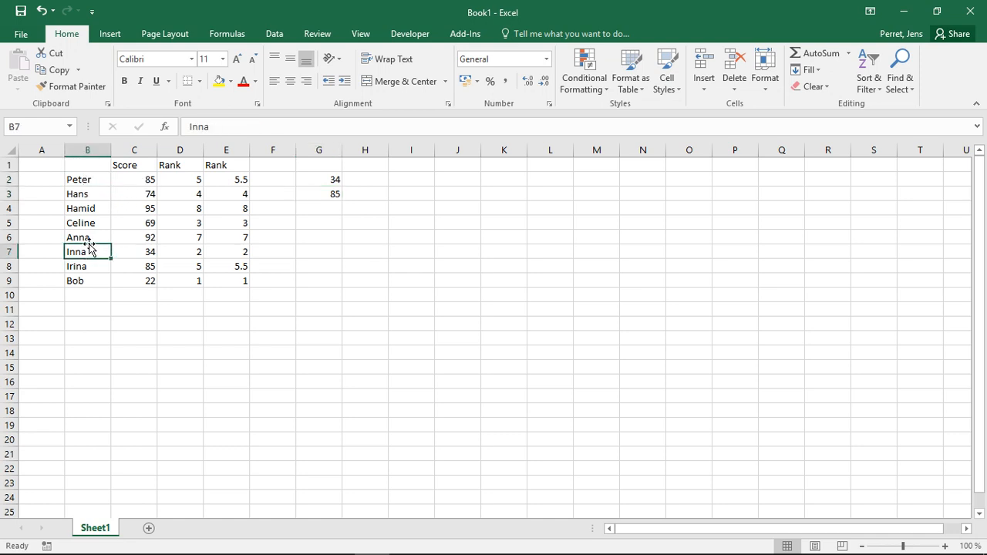
pyautogui.click(91, 224)
pyautogui.click(316, 194)
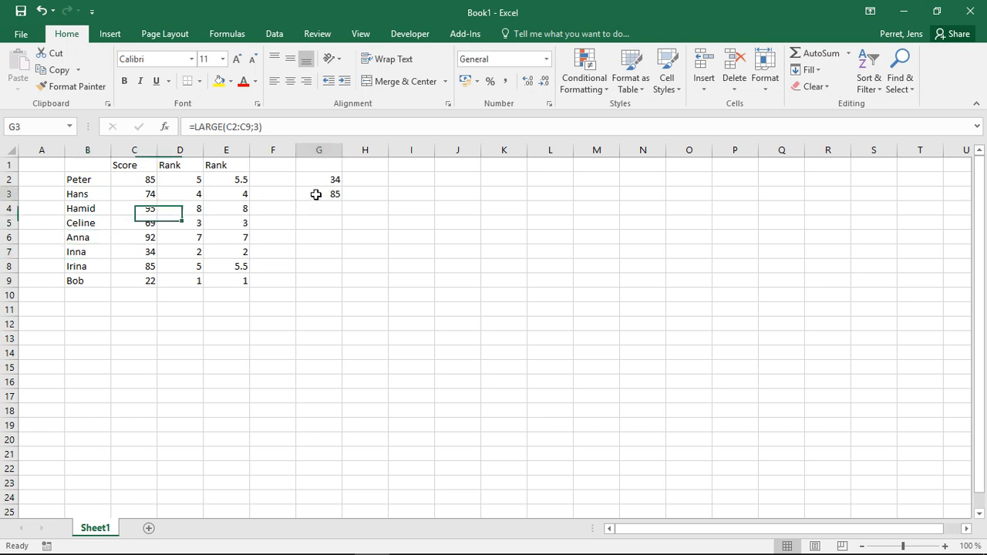
pyautogui.click(314, 179)
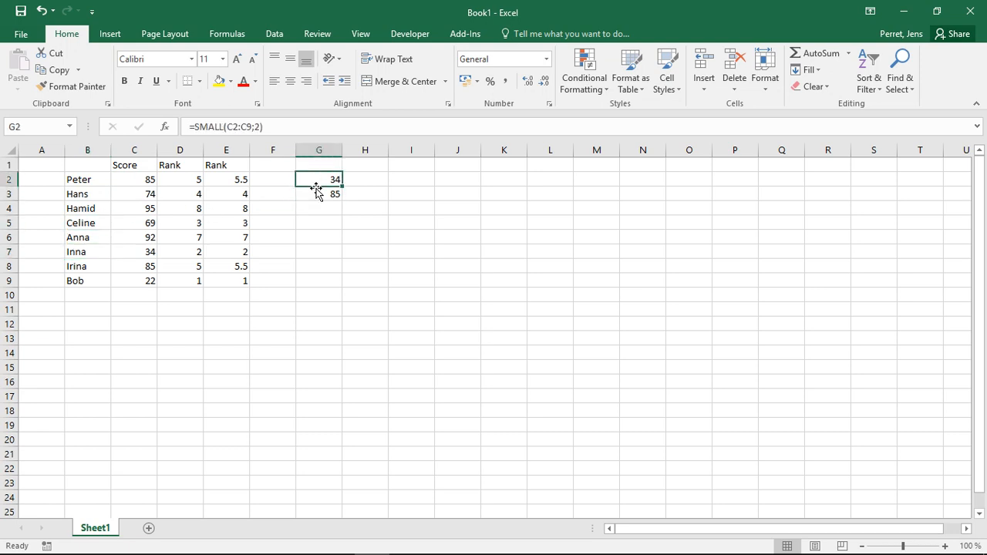
pyautogui.click(319, 193)
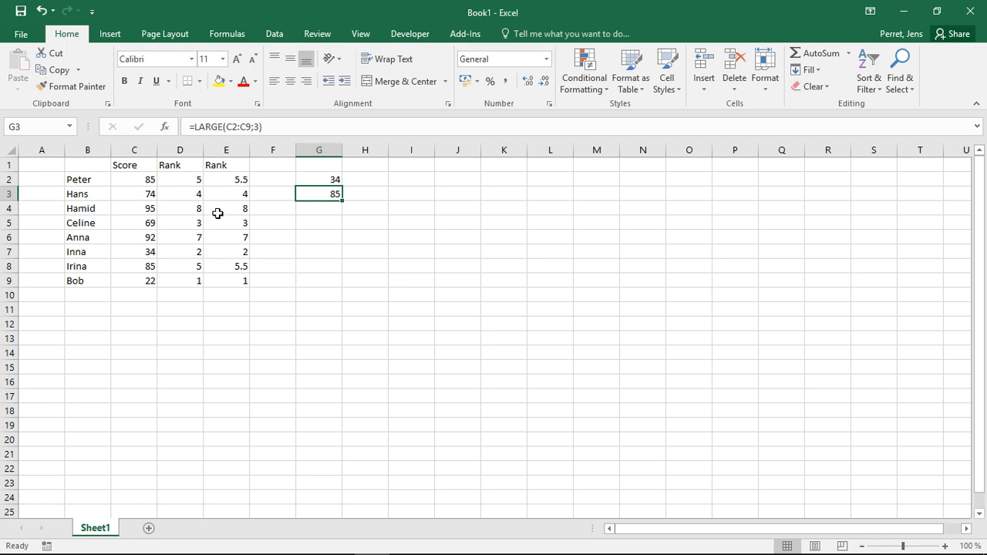
pyautogui.click(172, 184)
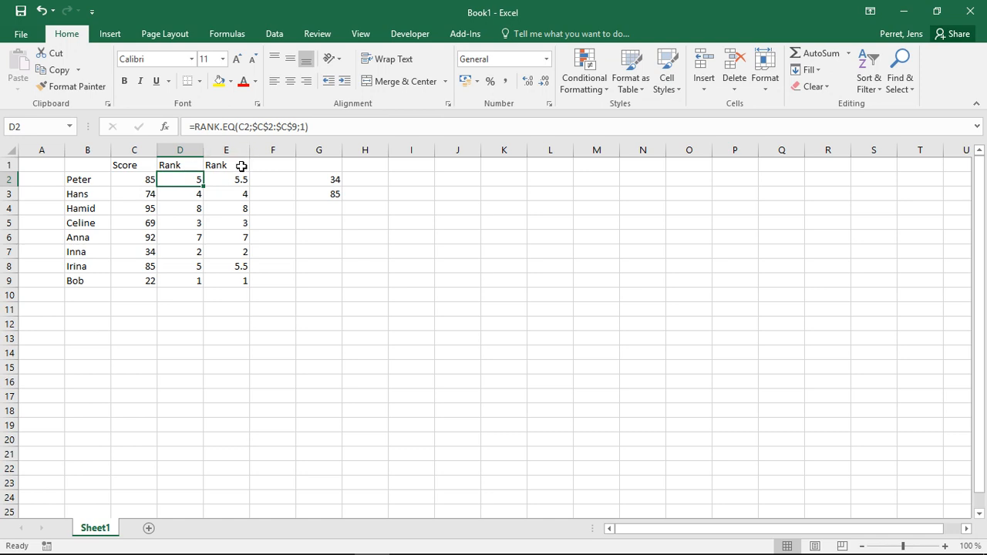
pyautogui.click(317, 179)
pyautogui.click(320, 192)
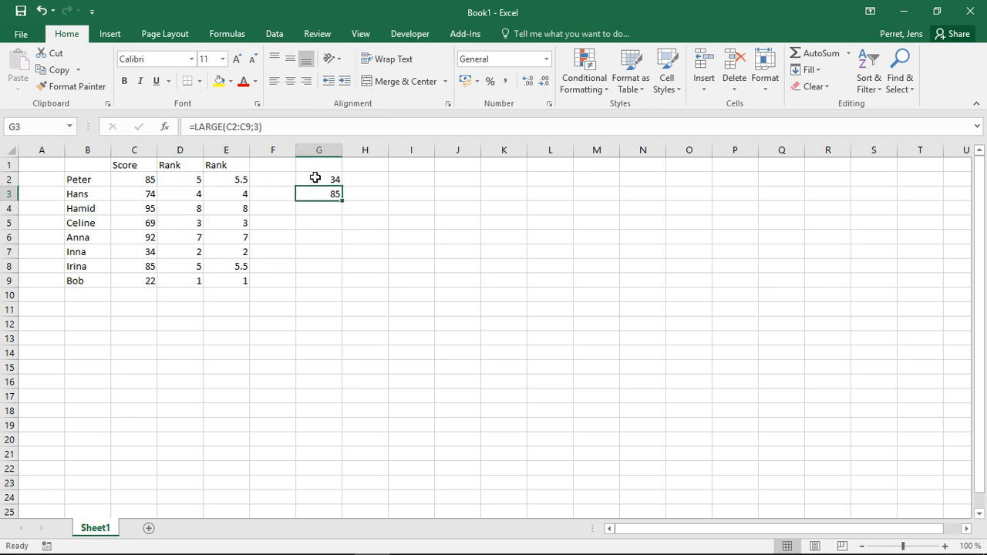
pyautogui.click(315, 178)
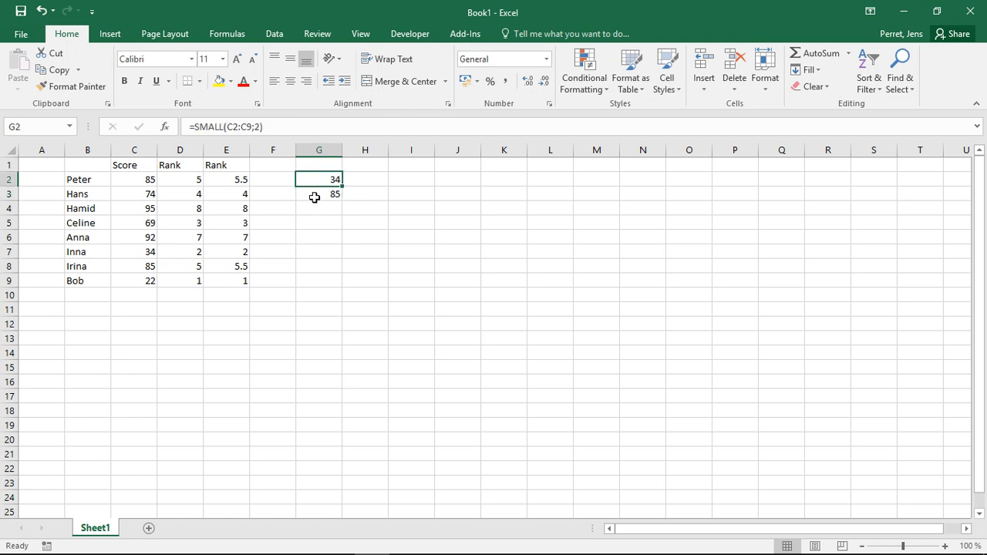
pyautogui.click(314, 196)
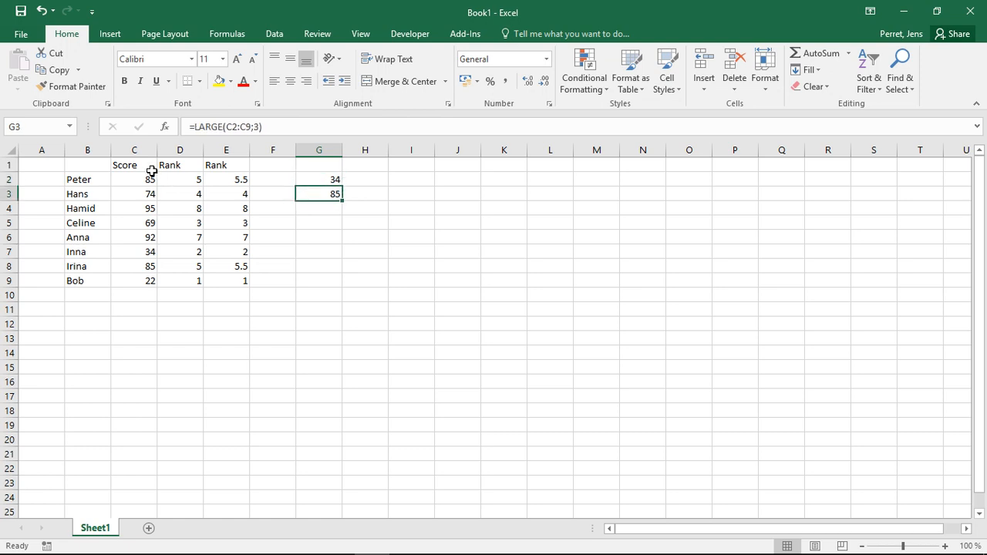